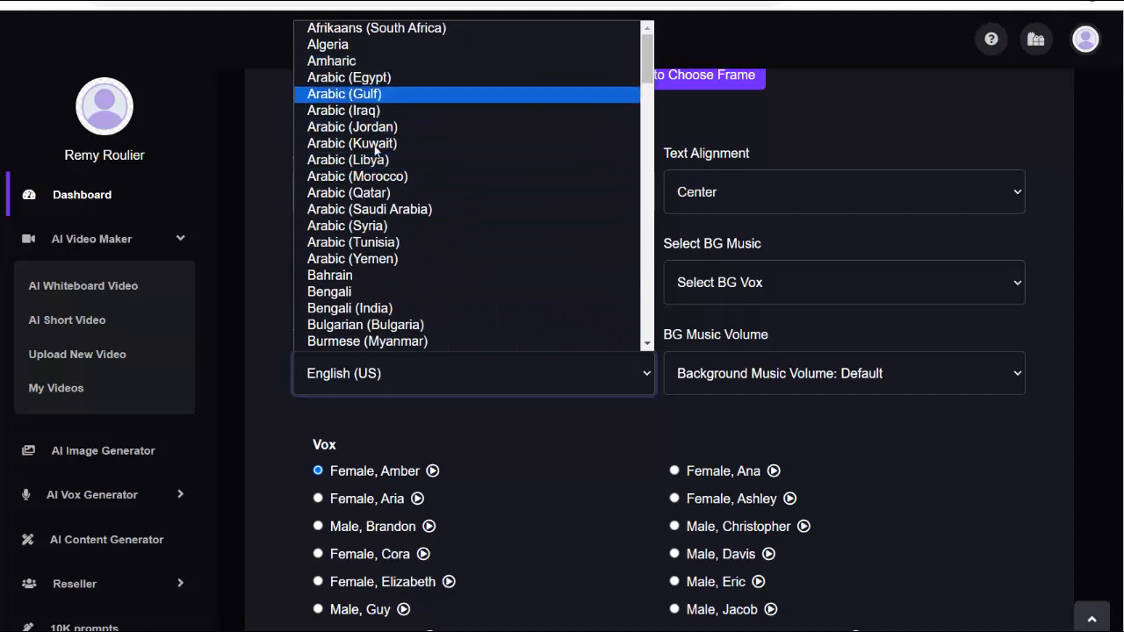
scroll(391, 105, down, 4)
scroll(387, 182, down, 3)
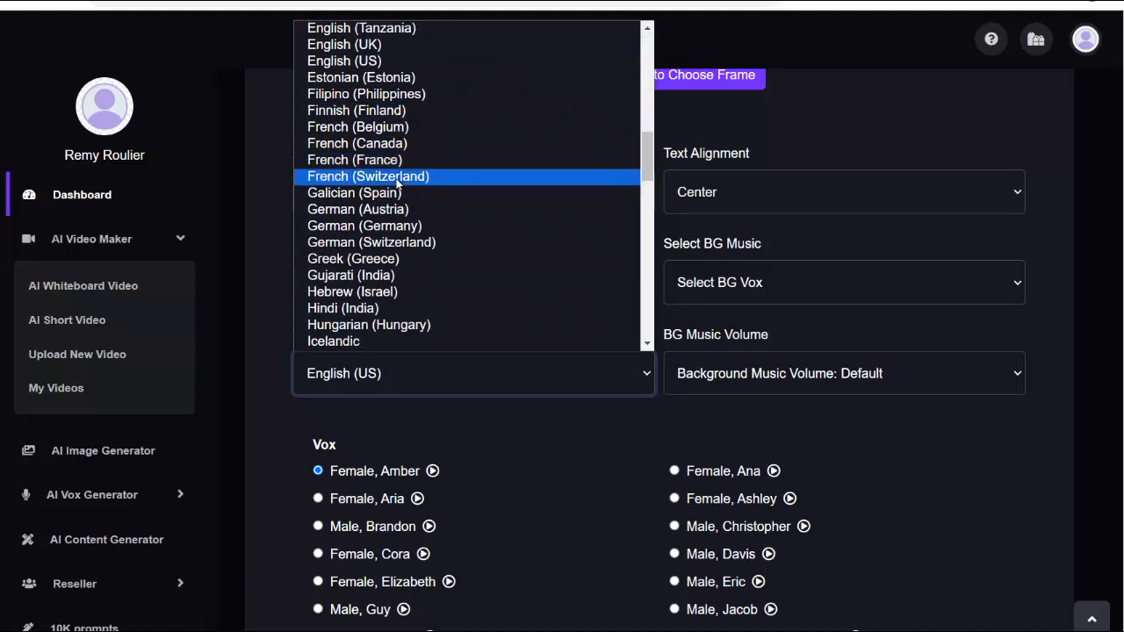
scroll(386, 175, up, 3)
scroll(460, 211, down, 20)
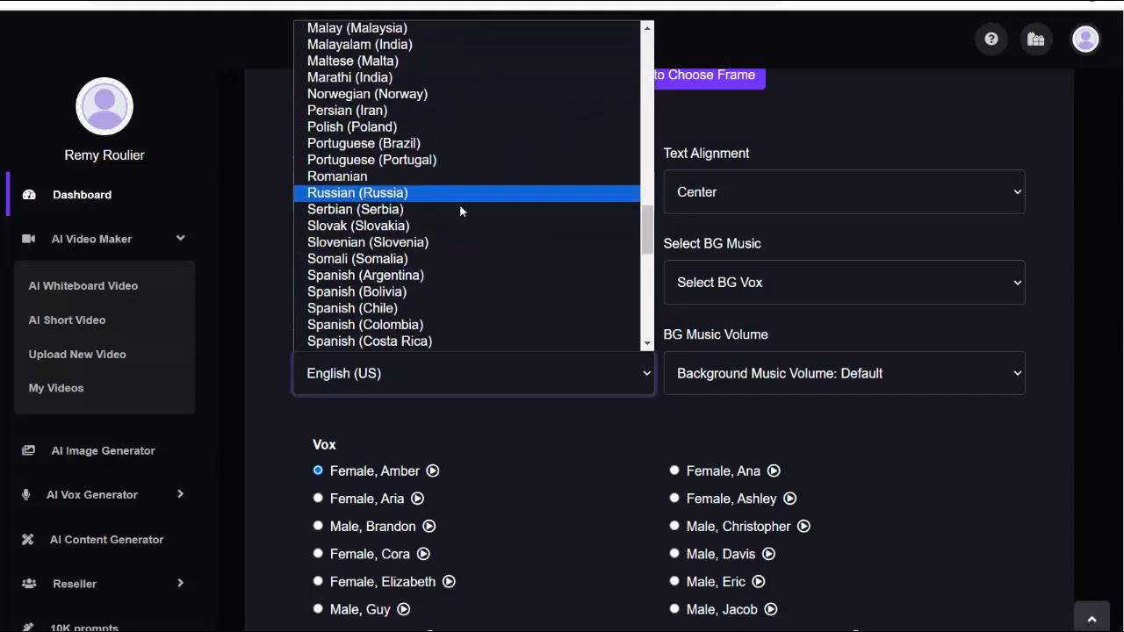
click(581, 457)
Step: Open the AI content generator for the video's slide text
scroll(577, 449, down, 5)
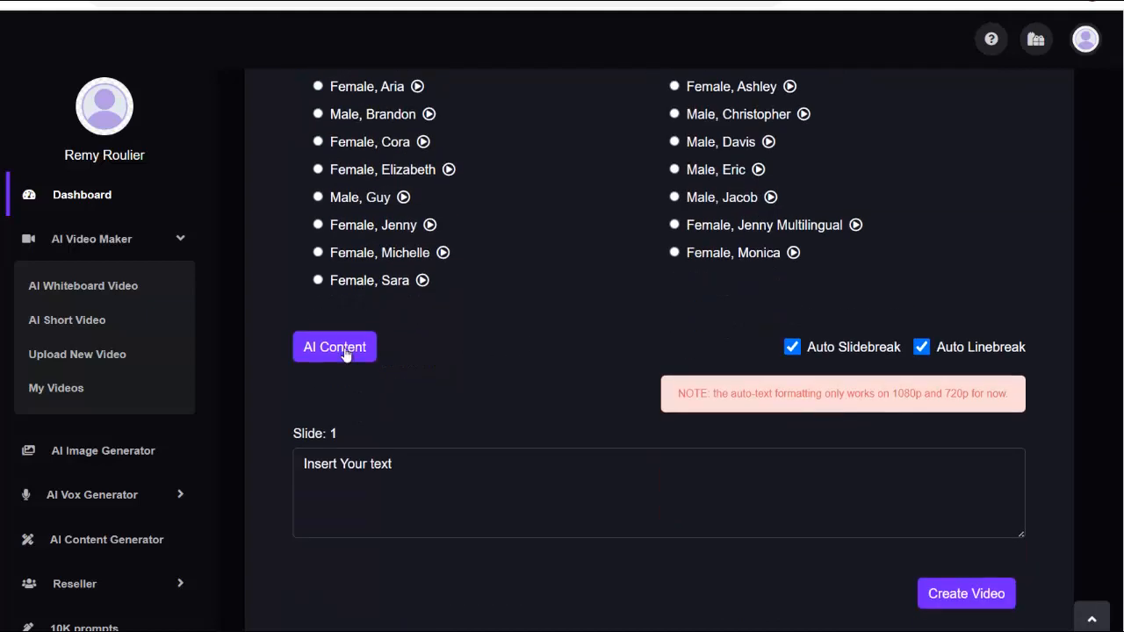
click(335, 348)
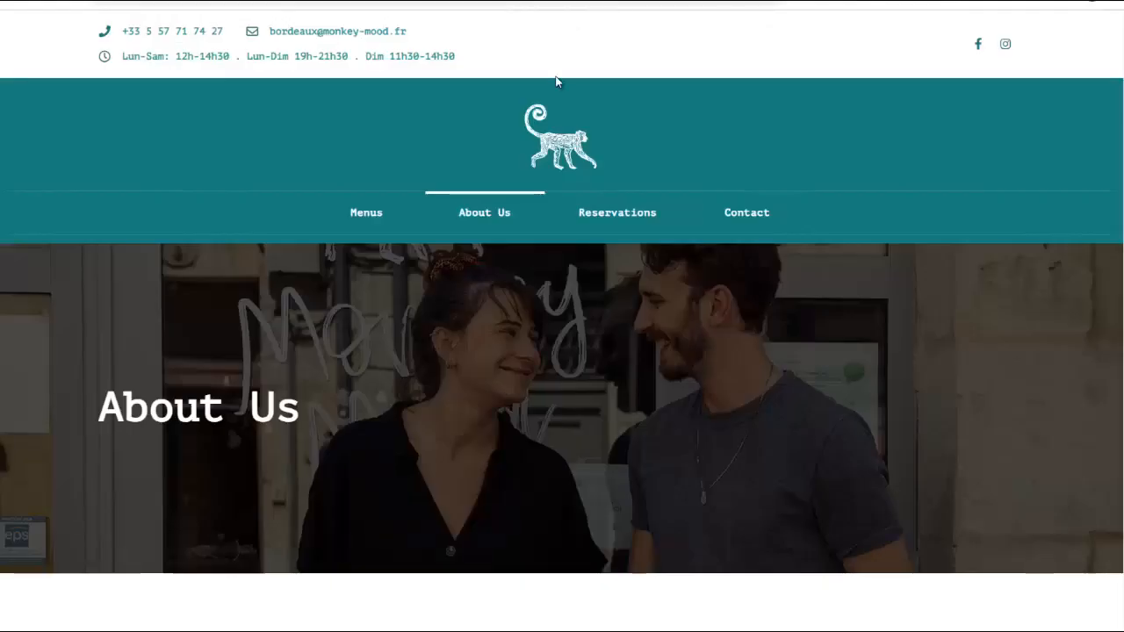
Step: Read the restaurant's About Us description on its website, especially the words describing its Indonesian vegan cuisine
scroll(237, 177, down, 7)
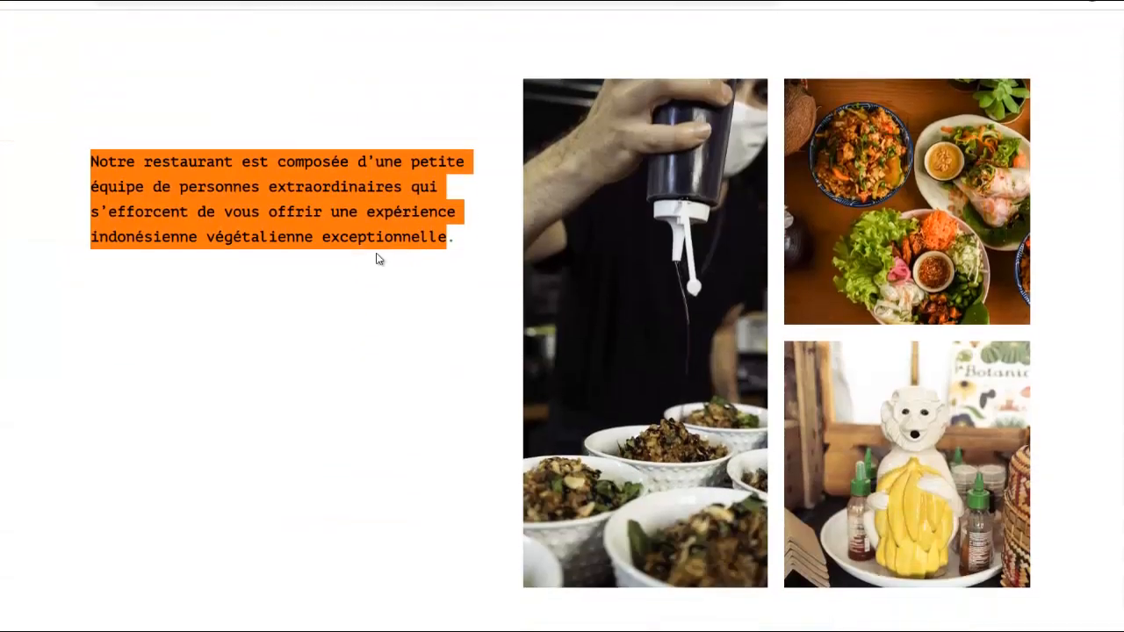
drag(190, 233, 317, 238)
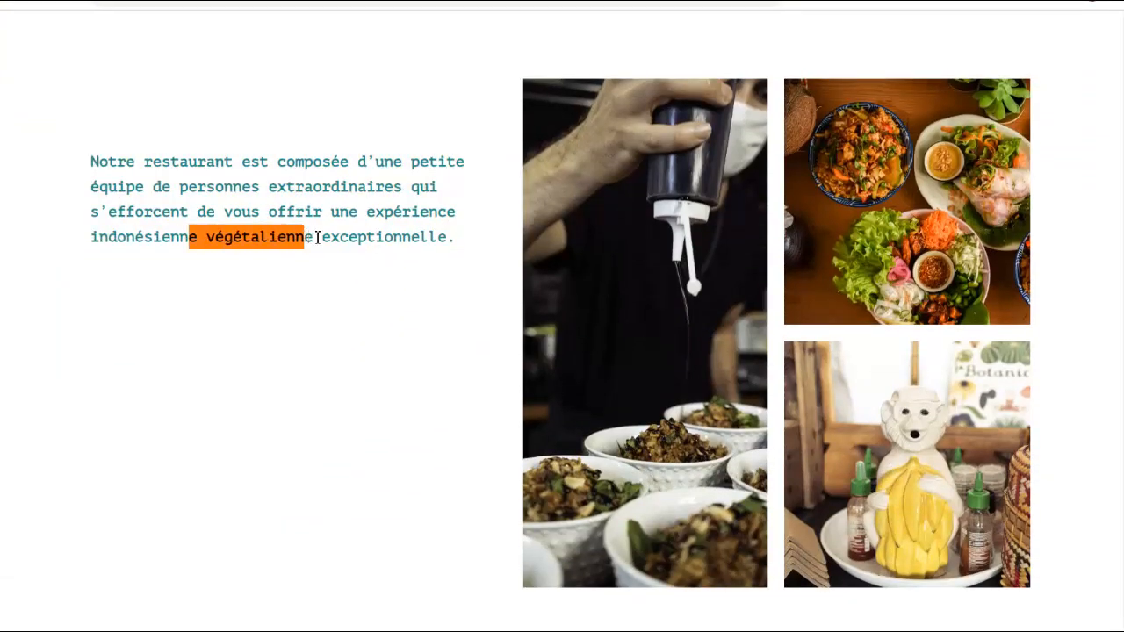
drag(201, 237, 82, 243)
click(271, 273)
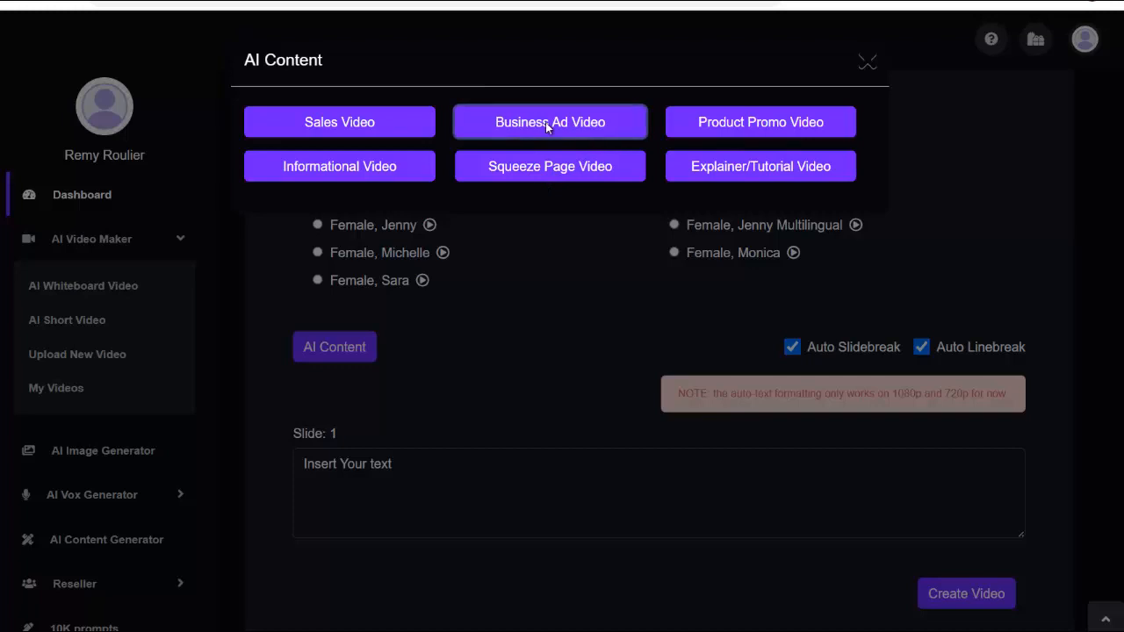
Step: Choose a Business Ad Video script and set the business name to Restaurant Vege Bali and the business type to Restaurant
click(547, 124)
click(290, 173)
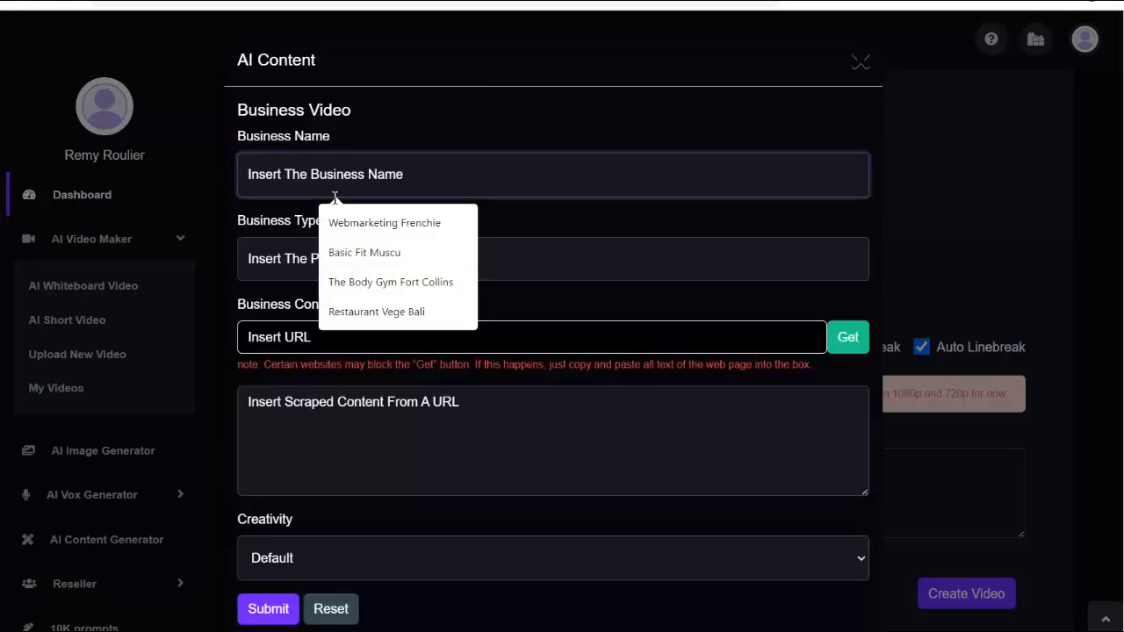
click(376, 313)
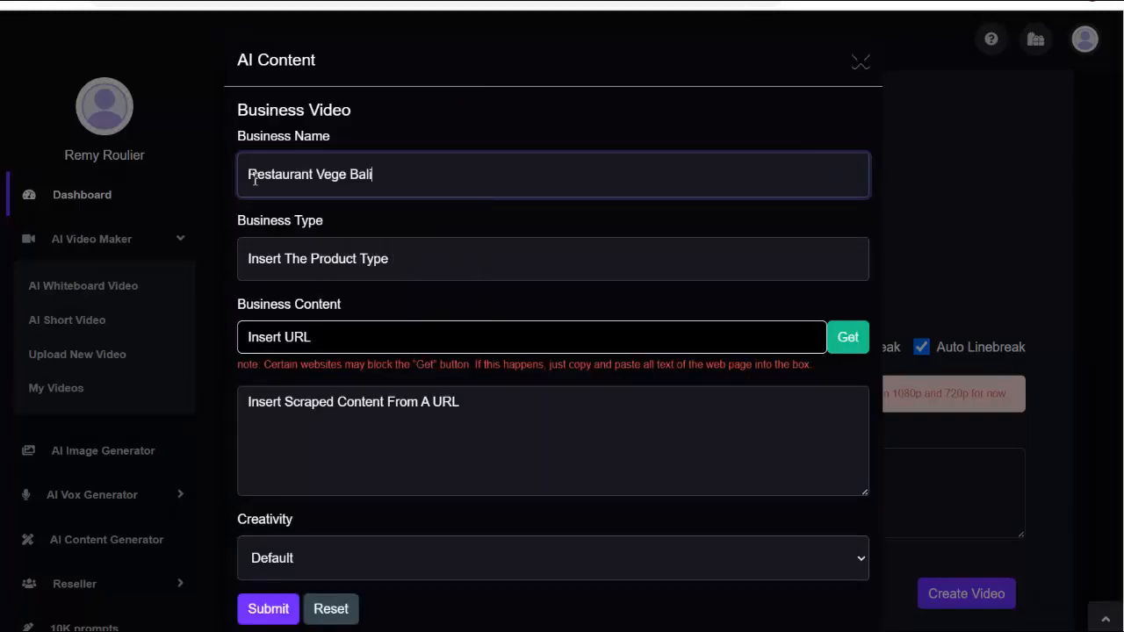
click(389, 256)
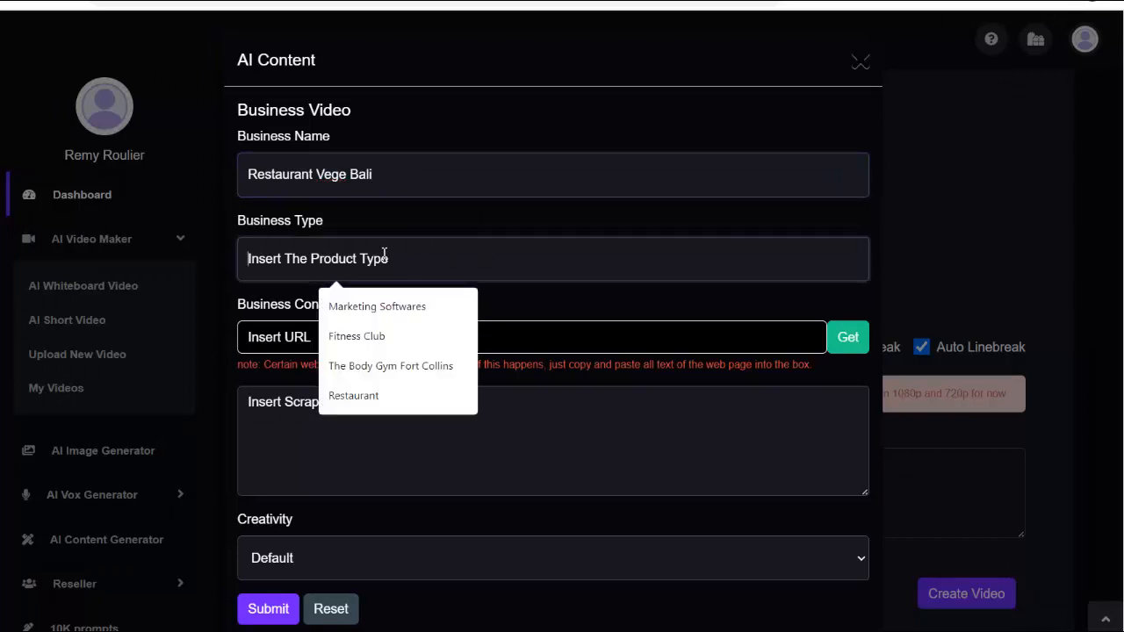
click(351, 396)
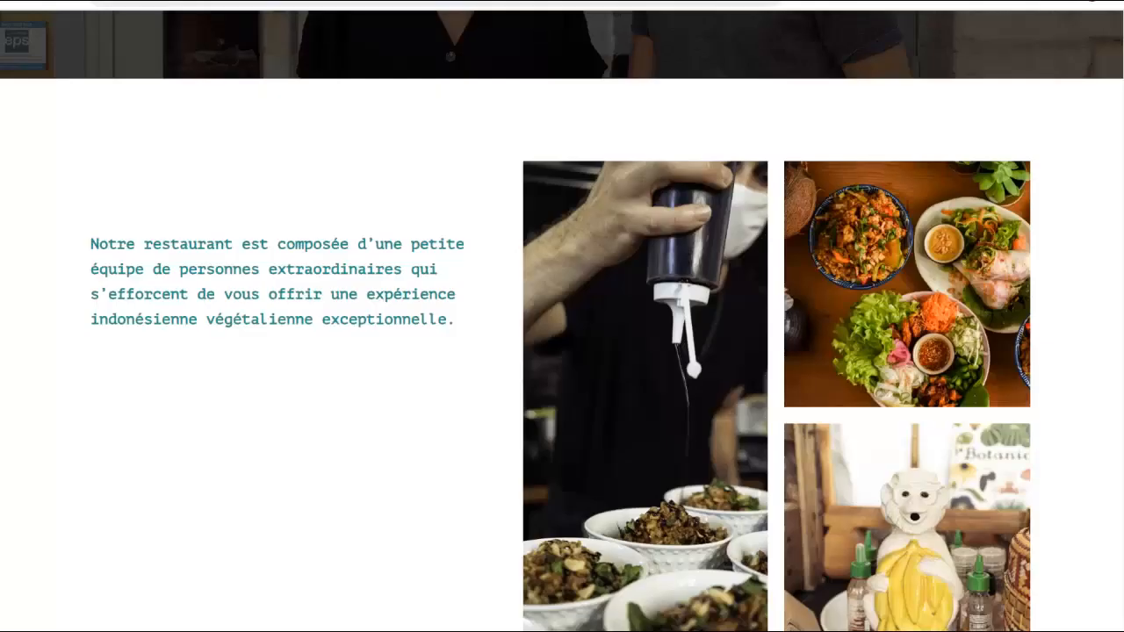
drag(248, 1, 15, 3)
click(264, 0)
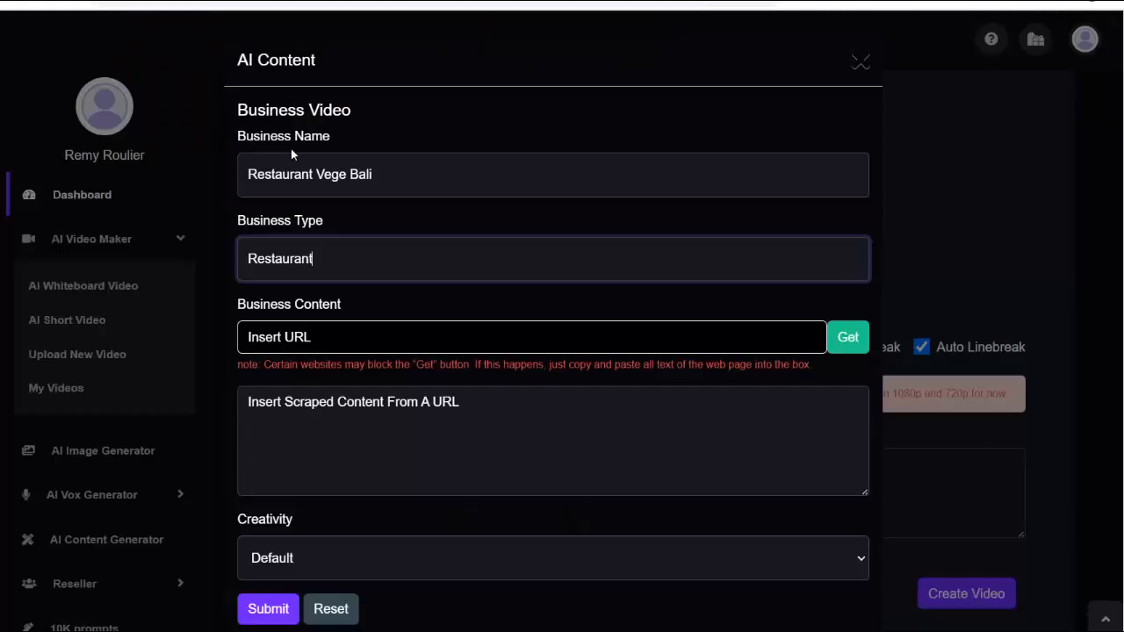
click(323, 331)
text(https://monkey-mood.fr/about-us/)
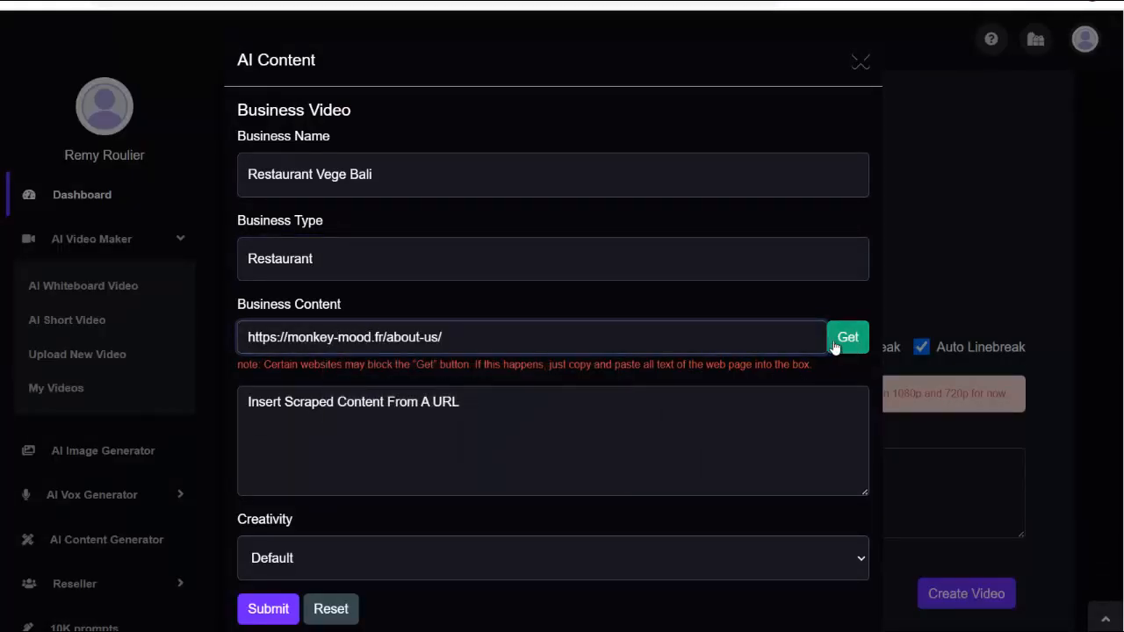
click(839, 343)
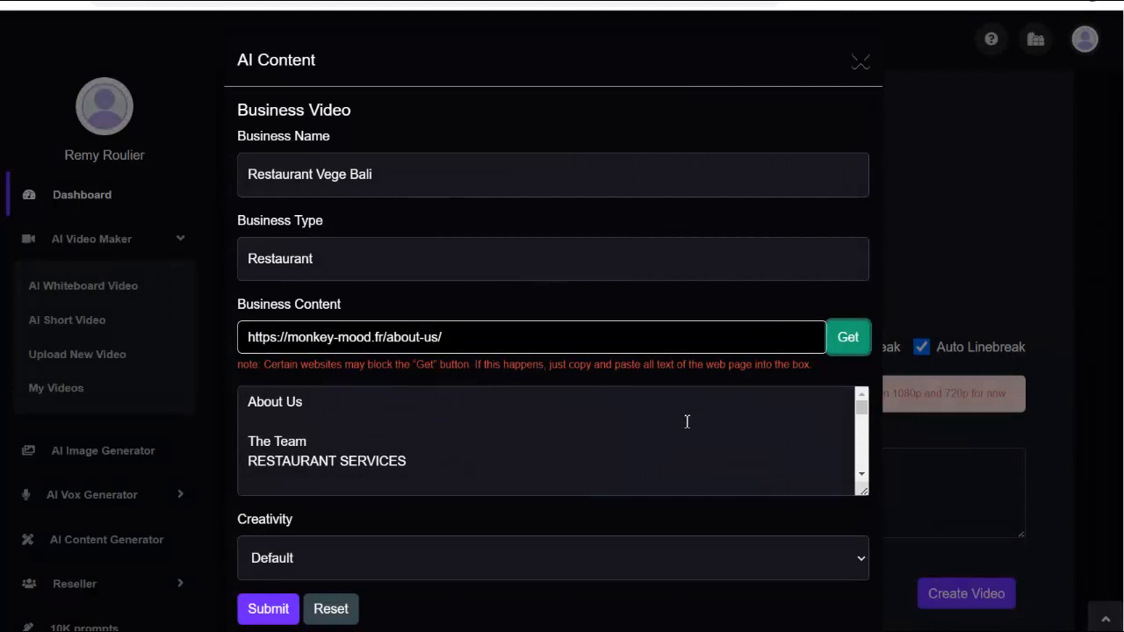
Step: Check the scraped website text and submit the business details to generate the video script
scroll(557, 444, down, 10)
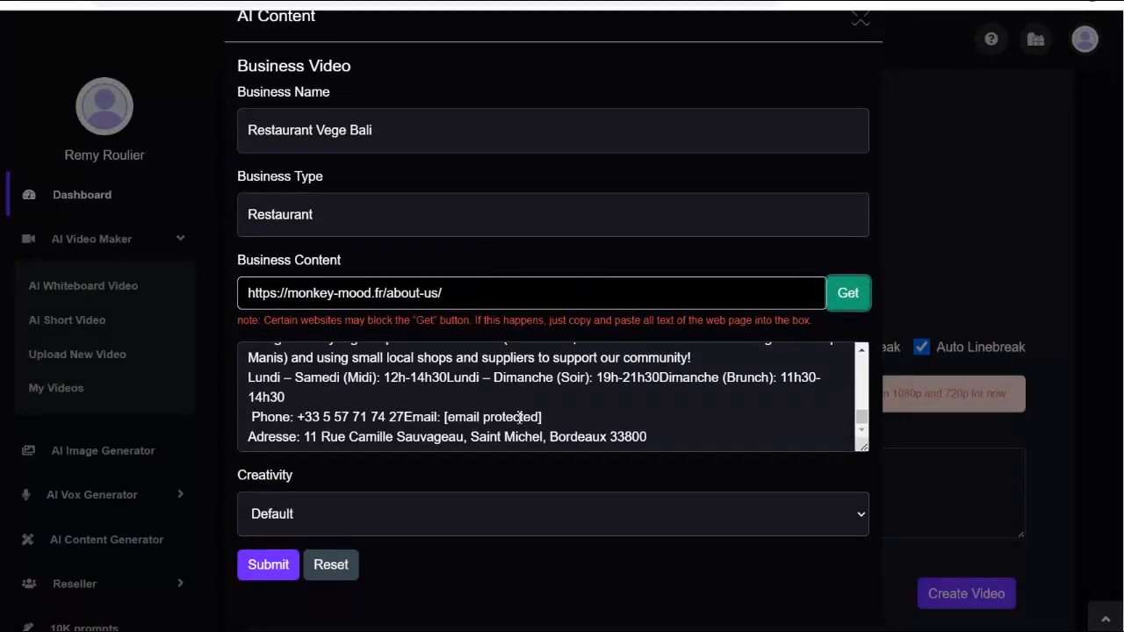
scroll(520, 417, up, 10)
scroll(339, 369, down, 1)
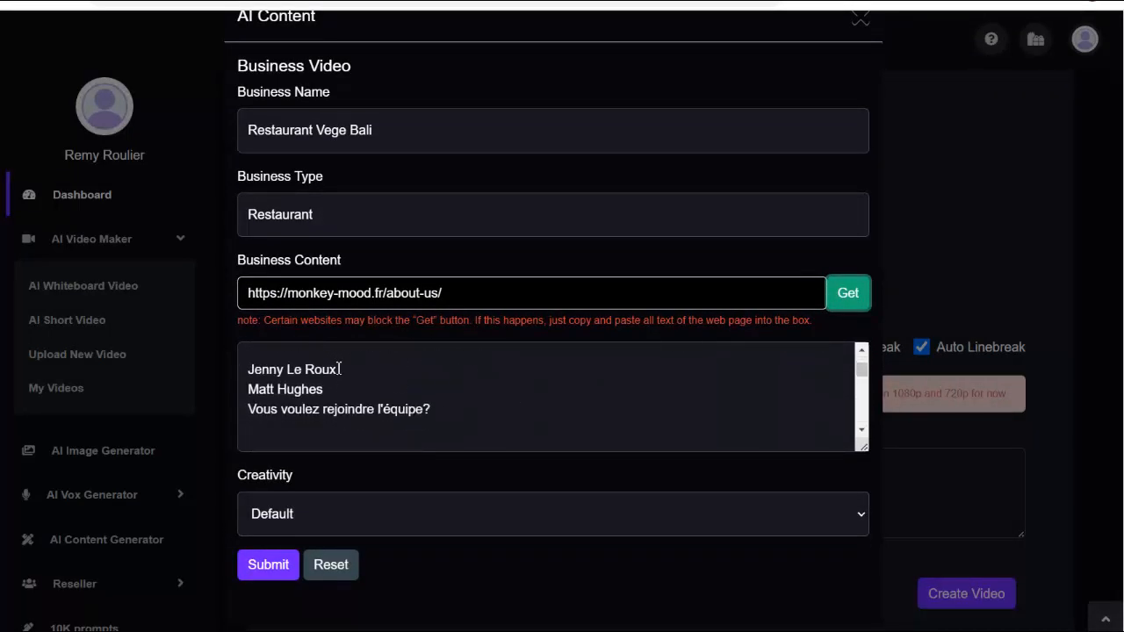
scroll(413, 390, down, 6)
click(268, 565)
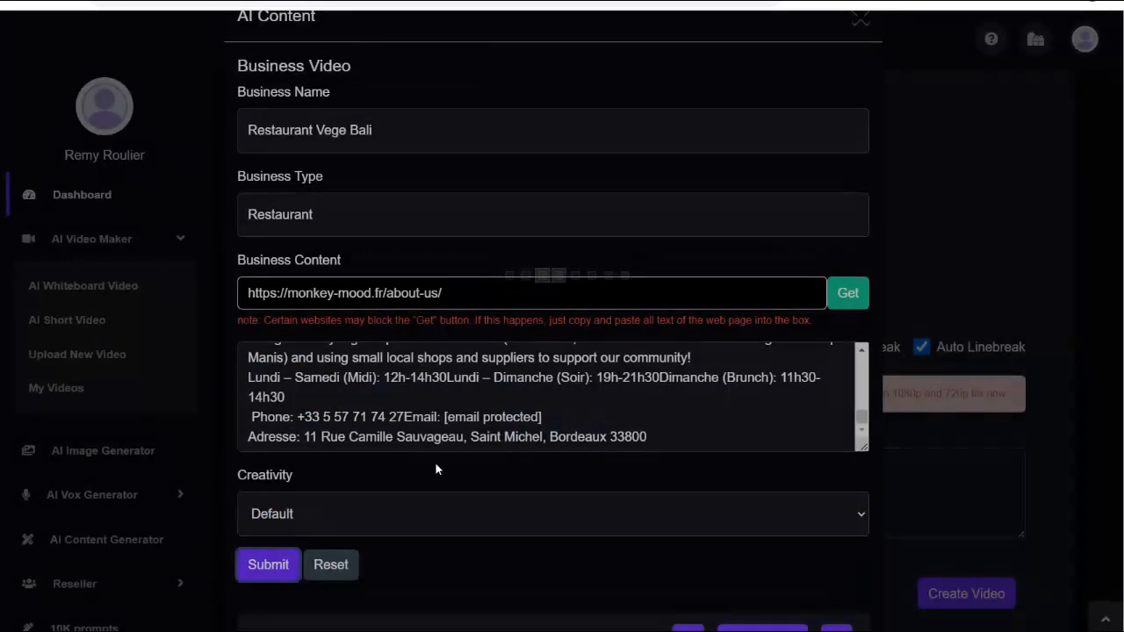
Step: Review the generated slide script, then switch to Google Traduction and clear its old source text
scroll(454, 383, down, 5)
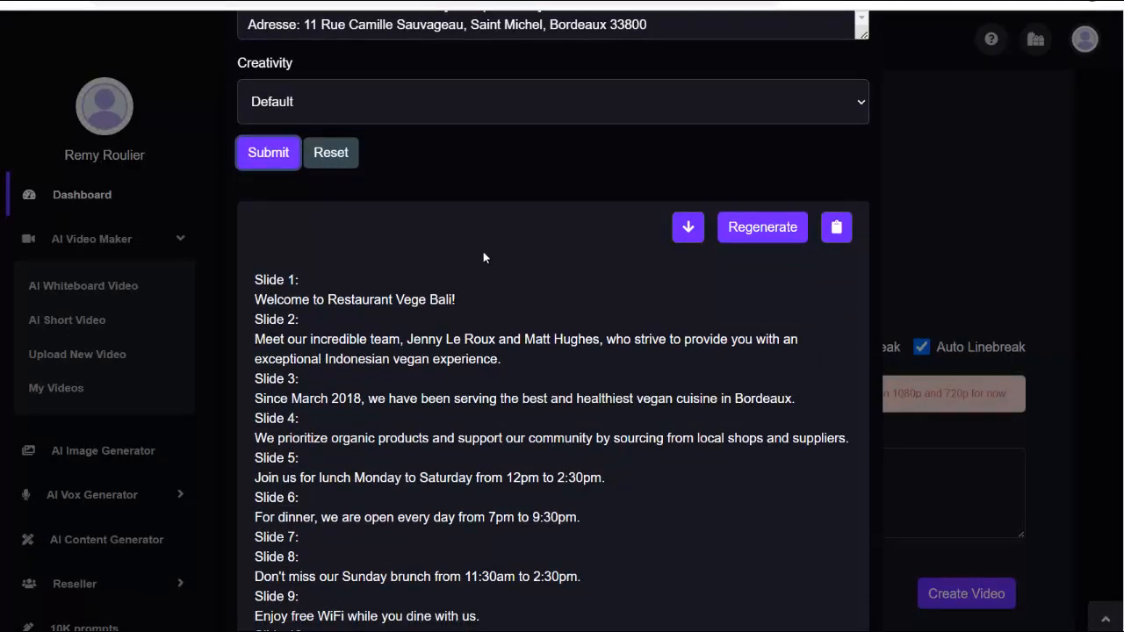
scroll(483, 252, down, 1)
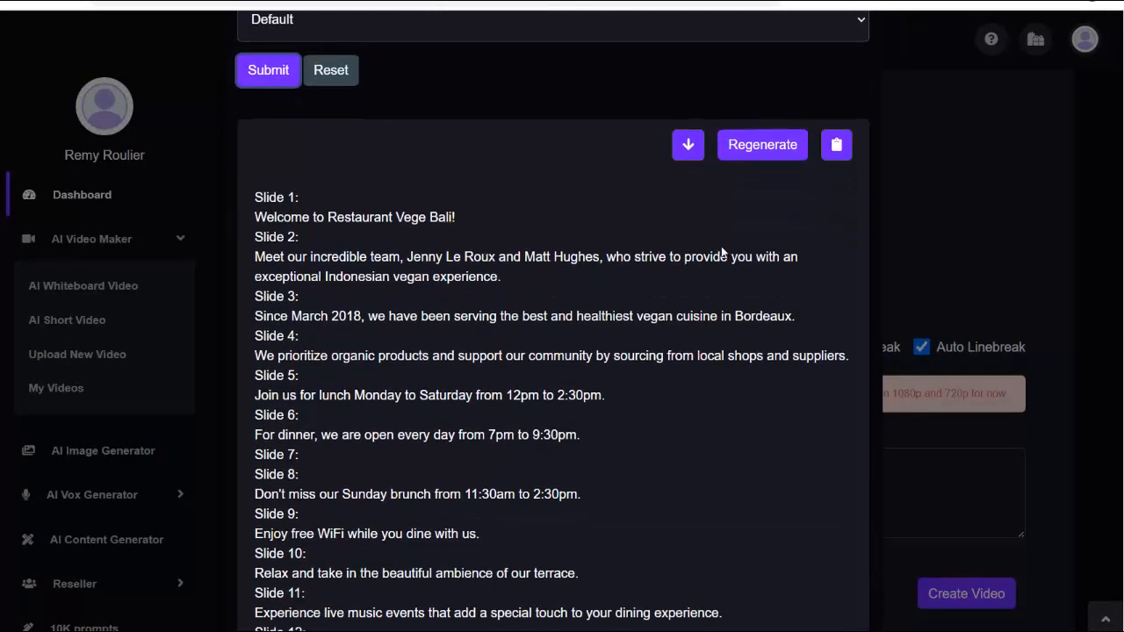
scroll(400, 266, down, 2)
scroll(413, 352, up, 3)
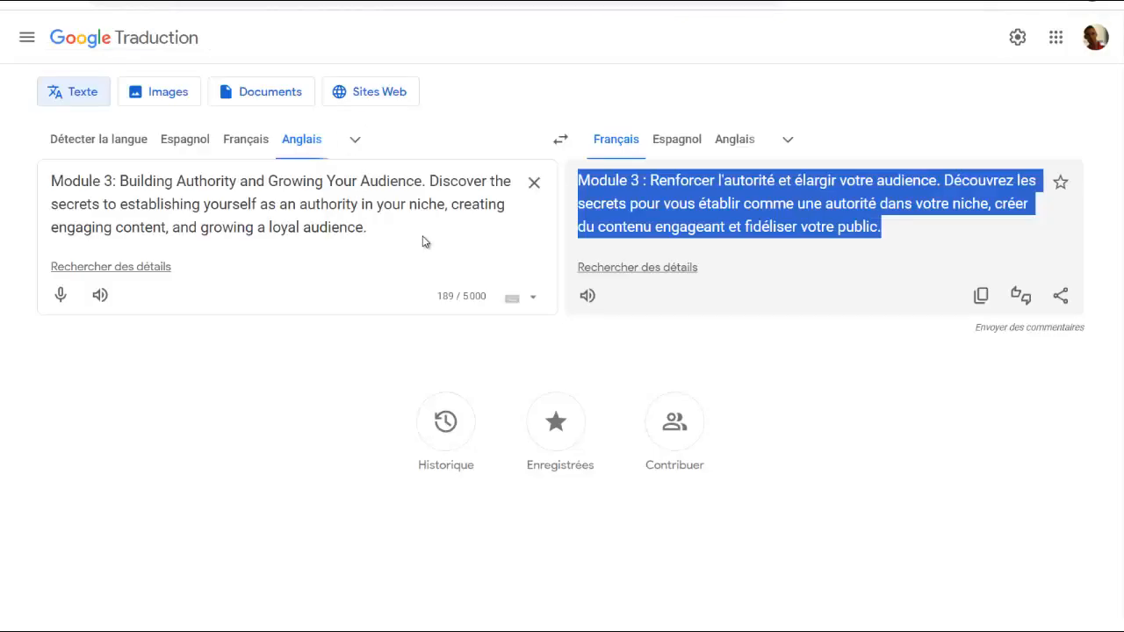
click(534, 181)
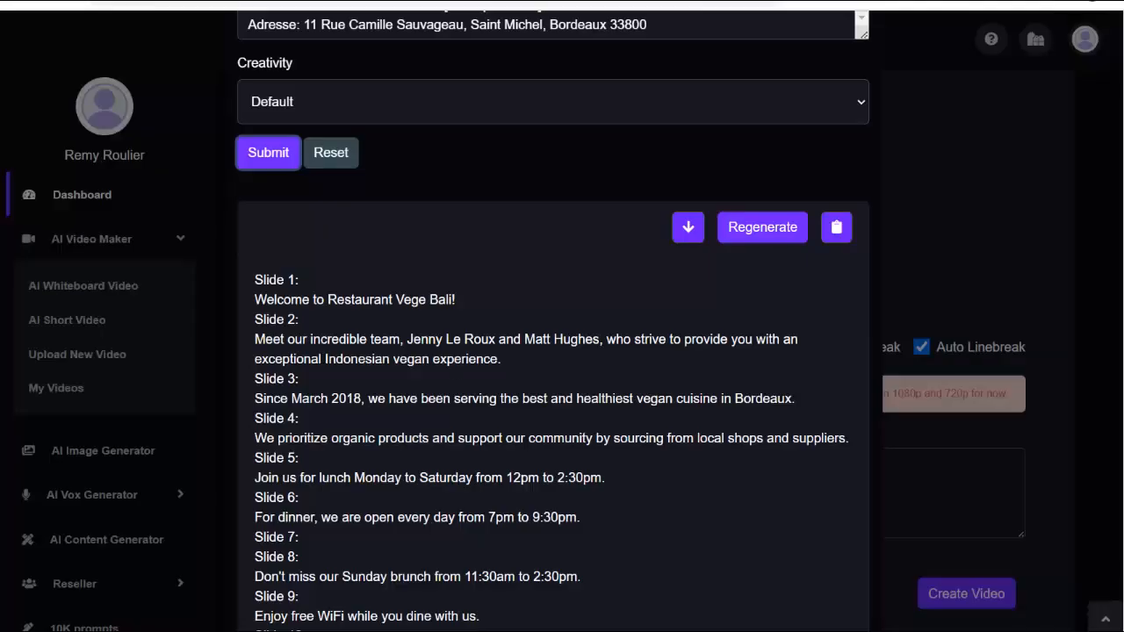
Step: Check the remaining generated slides and insert the whole script into the video's slide text boxes
scroll(438, 310, down, 5)
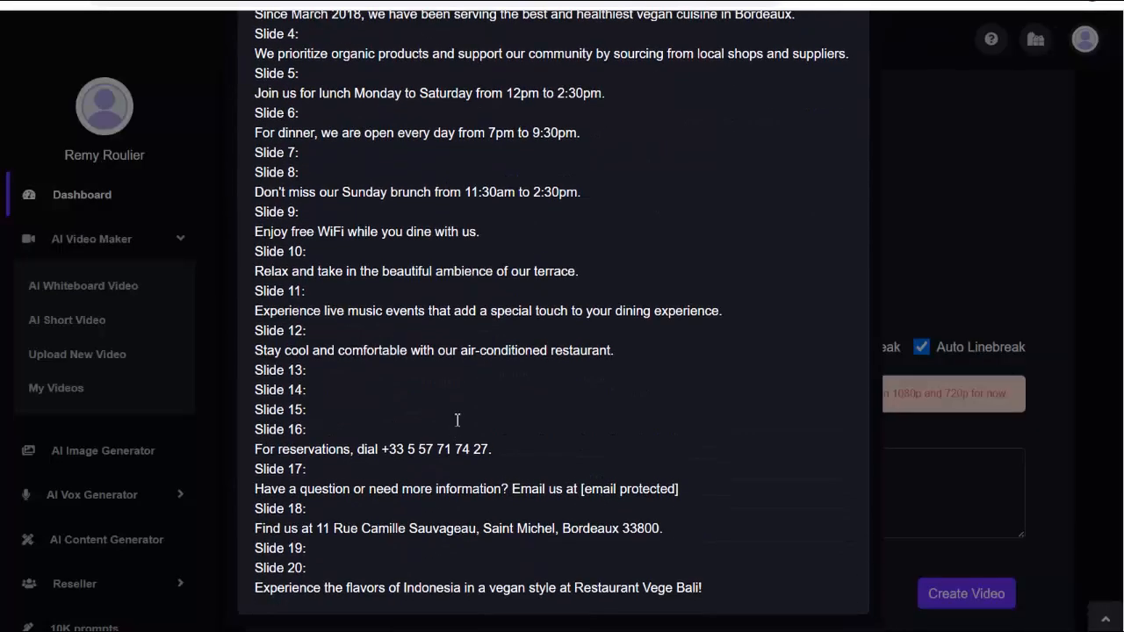
scroll(614, 386, up, 6)
click(689, 338)
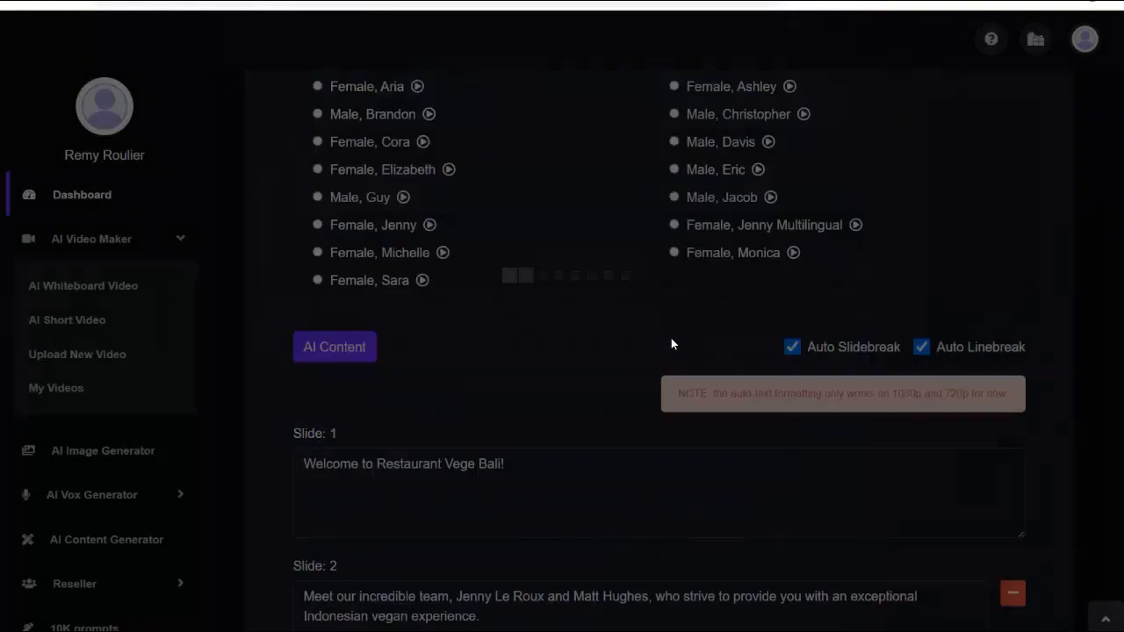
Step: Delete the empty slides 7, 13, 14 and 15 and the reservations slide 16
scroll(514, 308, down, 4)
scroll(486, 182, down, 8)
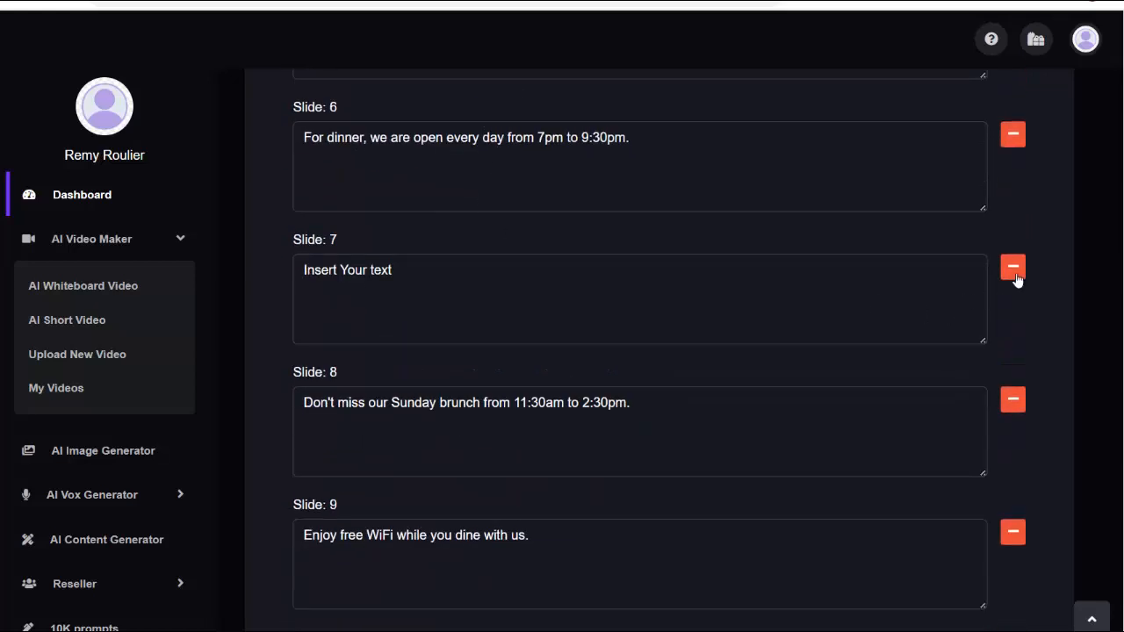
click(1014, 272)
scroll(946, 352, down, 5)
click(1019, 435)
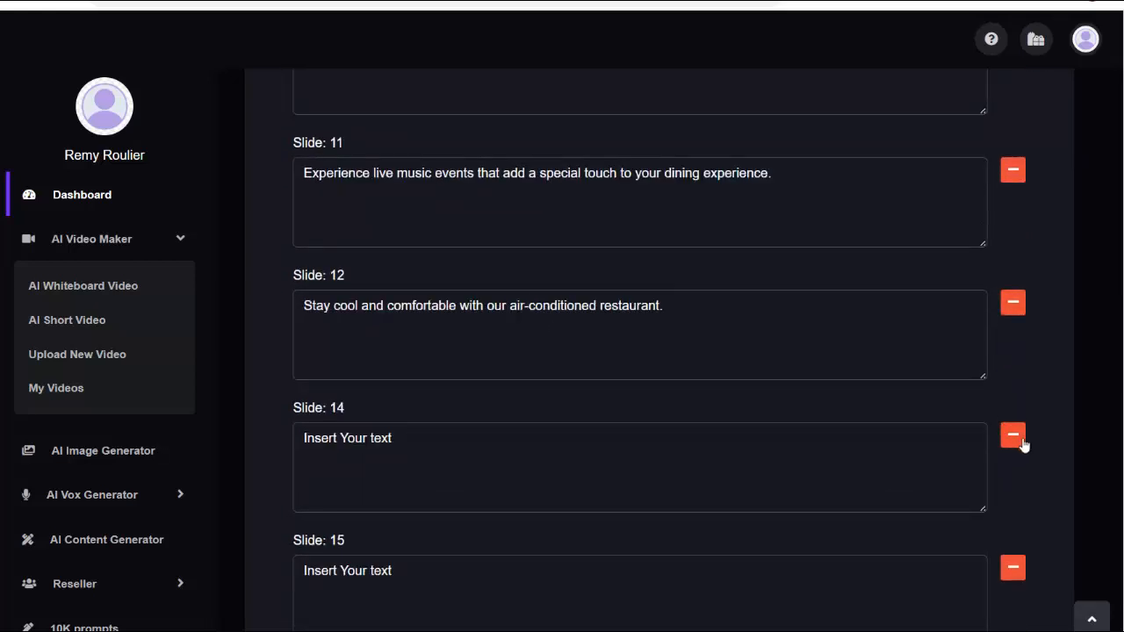
click(1015, 569)
click(1012, 436)
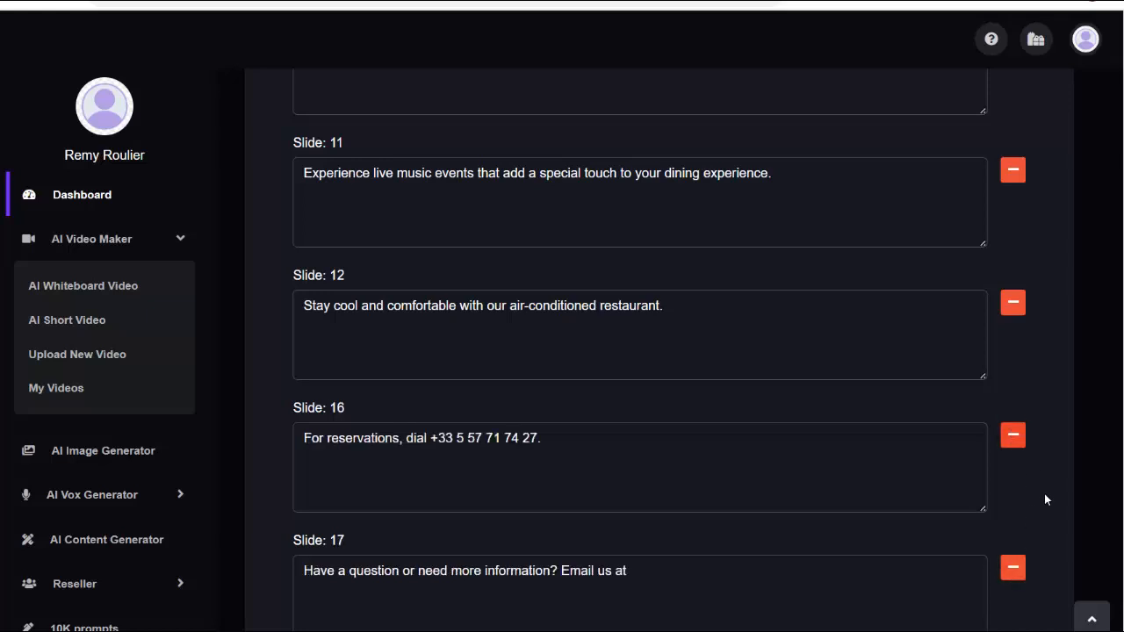
click(1014, 436)
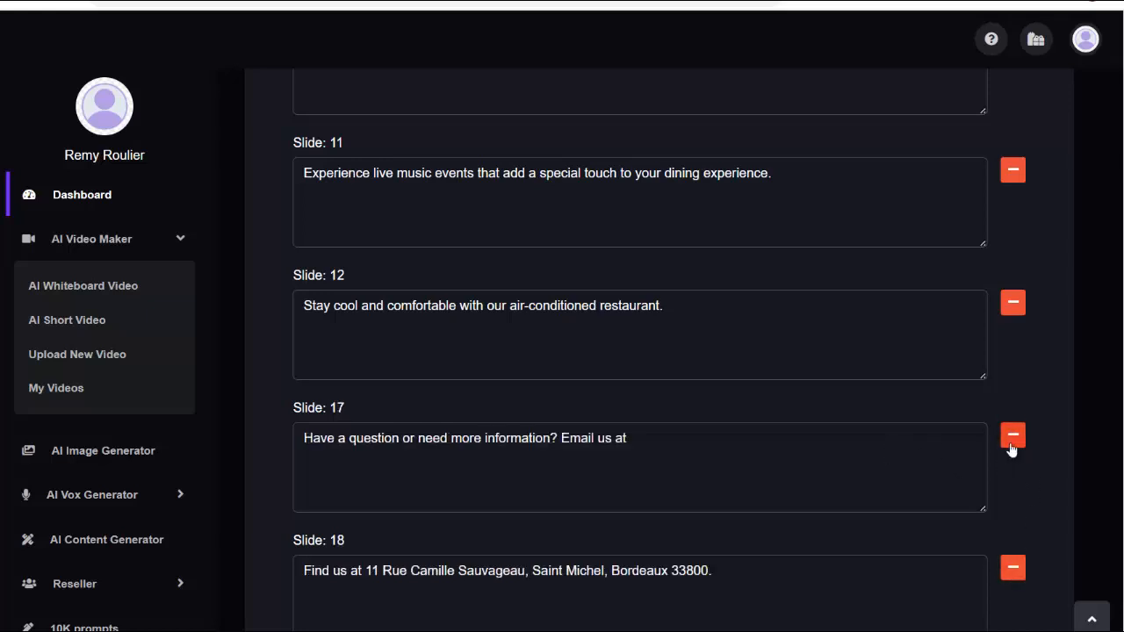
Step: Copy slide 1's welcome sentence and translate it from English to French in Google Traduction
scroll(566, 327, up, 15)
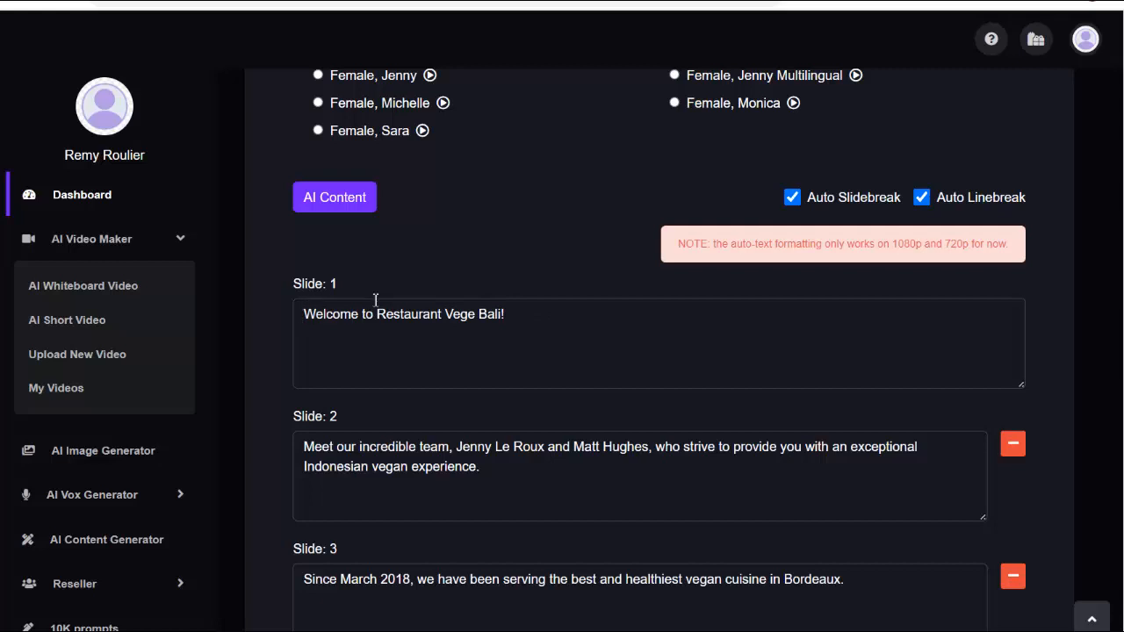
drag(505, 315, 296, 318)
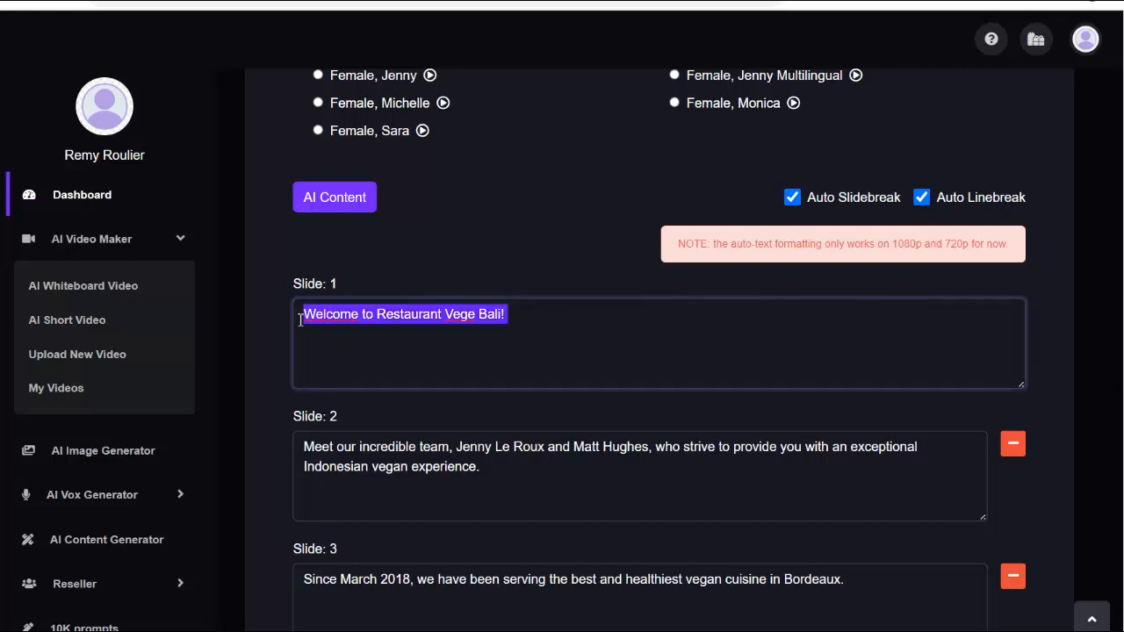
scroll(544, 349, up, 3)
scroll(552, 346, down, 3)
drag(547, 314, 288, 314)
key(ctrl+c)
key(ctrl+Tab)
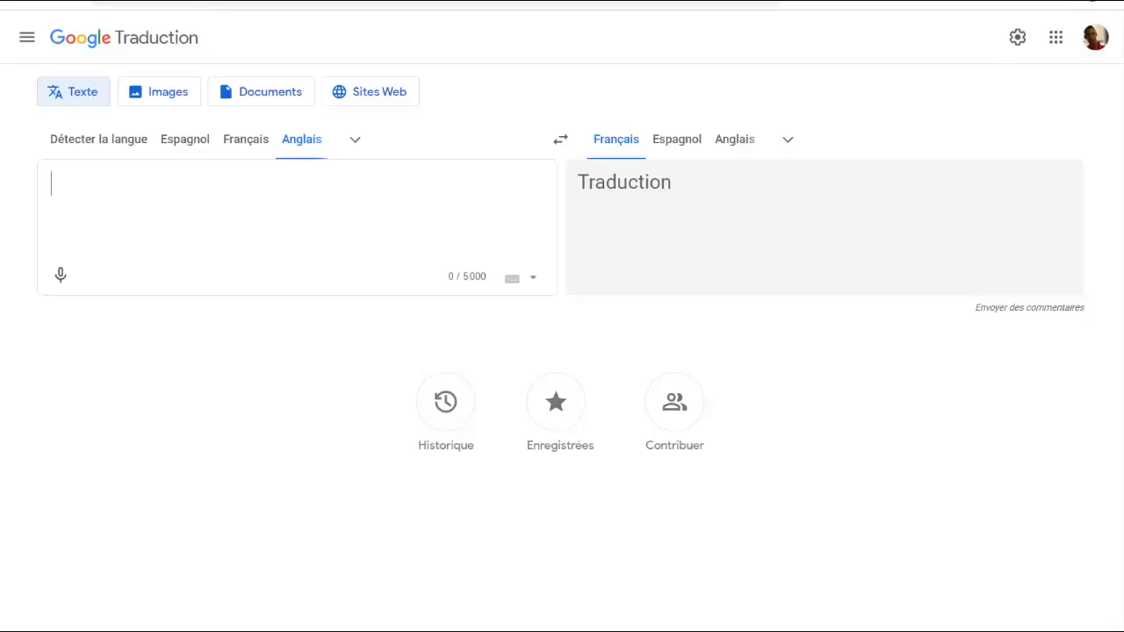
key(ctrl+v)
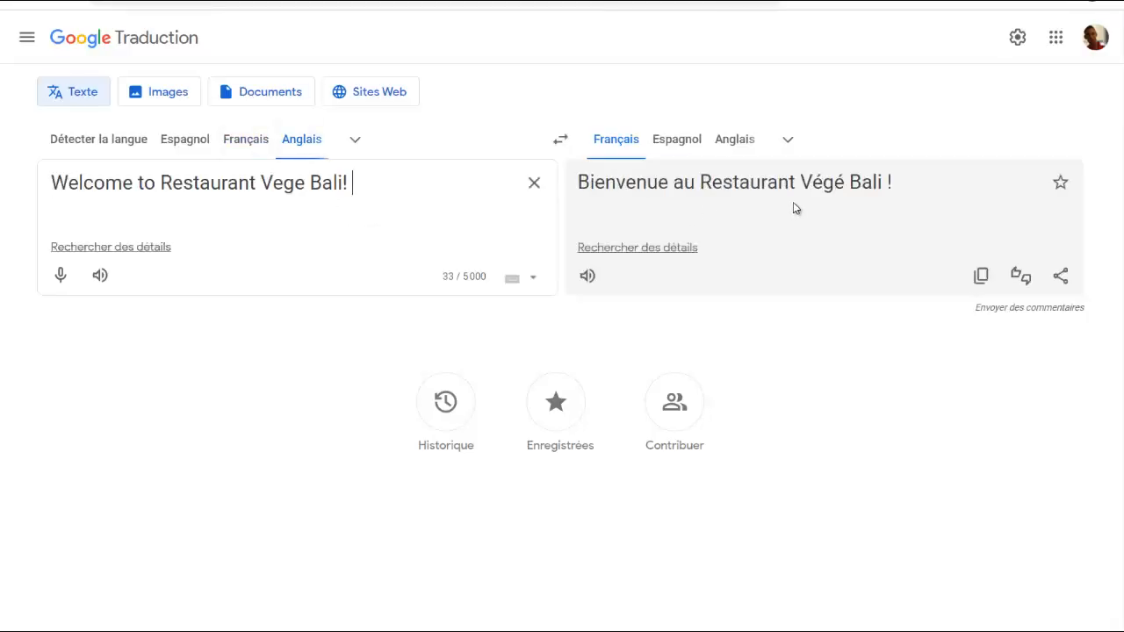
Step: Replace slide 1's text in the video maker with the translation "Bienvenue au Restaurant Végé Bali !"
drag(925, 193, 582, 182)
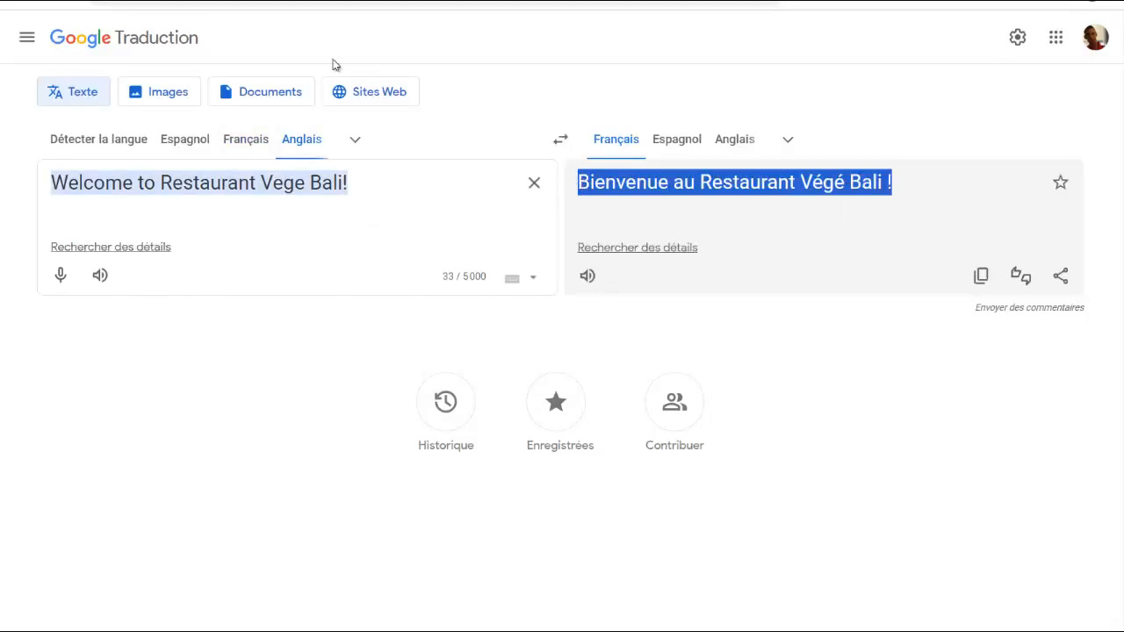
key(ctrl+c)
key(ctrl+shift+Tab)
key(ctrl+v)
Step: Translate slide 2's team introduction into French with Google Traduction and replace the slide's English text with it
drag(488, 467, 258, 448)
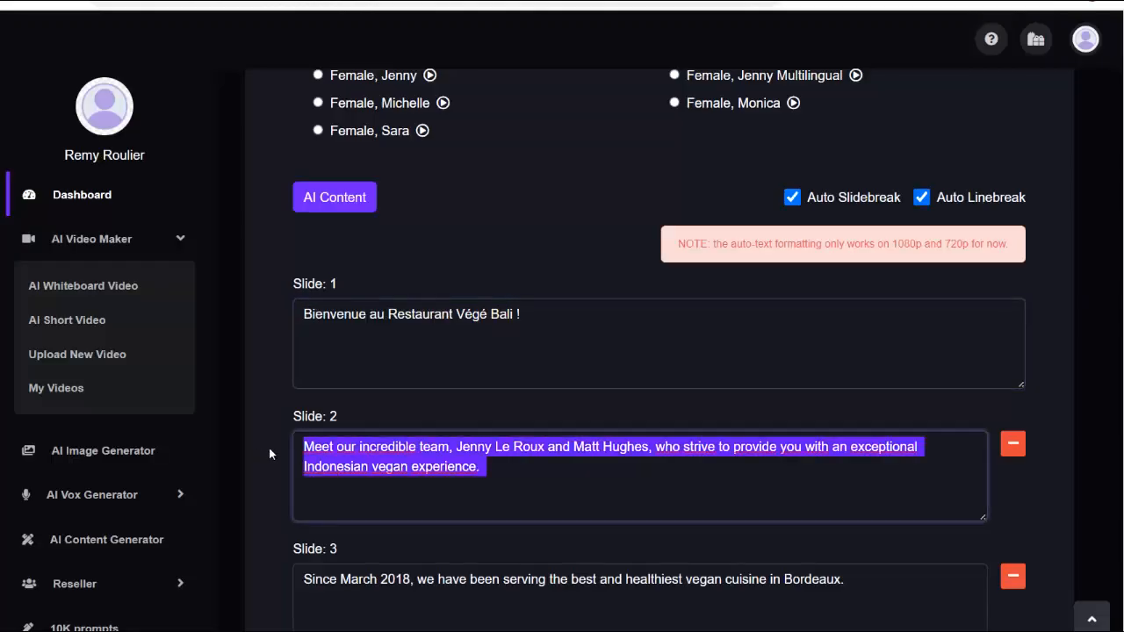
key(ctrl+c)
key(ctrl+Tab)
key(ctrl+v)
drag(771, 228, 579, 188)
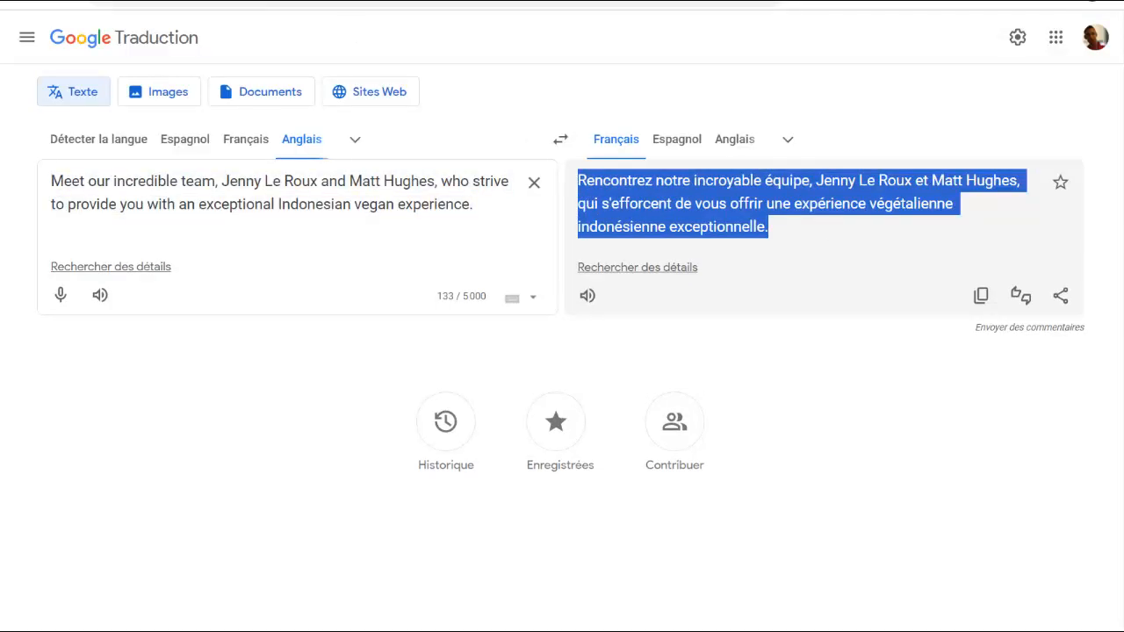
key(ctrl+c)
key(ctrl+shift+Tab)
key(ctrl+v)
Step: Replace slide 3's sentence about serving vegan cuisine in Bordeaux since March 2018 with its French translation from Google Traduction
scroll(523, 485, down, 2)
drag(304, 414, 762, 453)
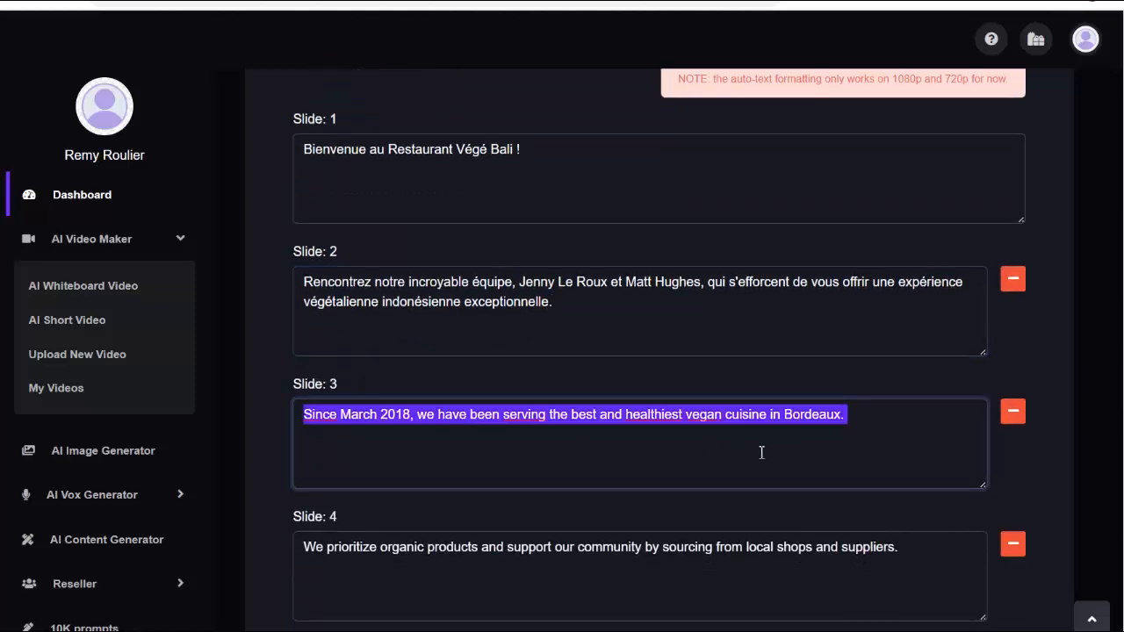
key(ctrl+v)
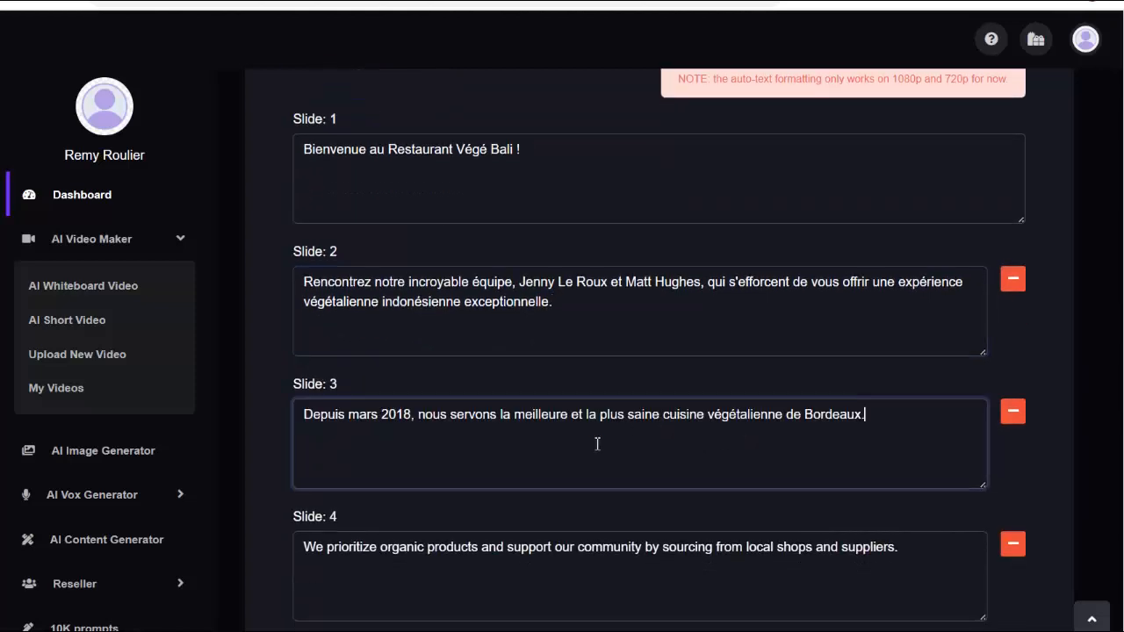
Step: Translate slide 4's sentence on organic products and local suppliers into French with Google Traduction and replace the slide's English text with it
scroll(938, 405, down, 2)
drag(949, 386, 236, 389)
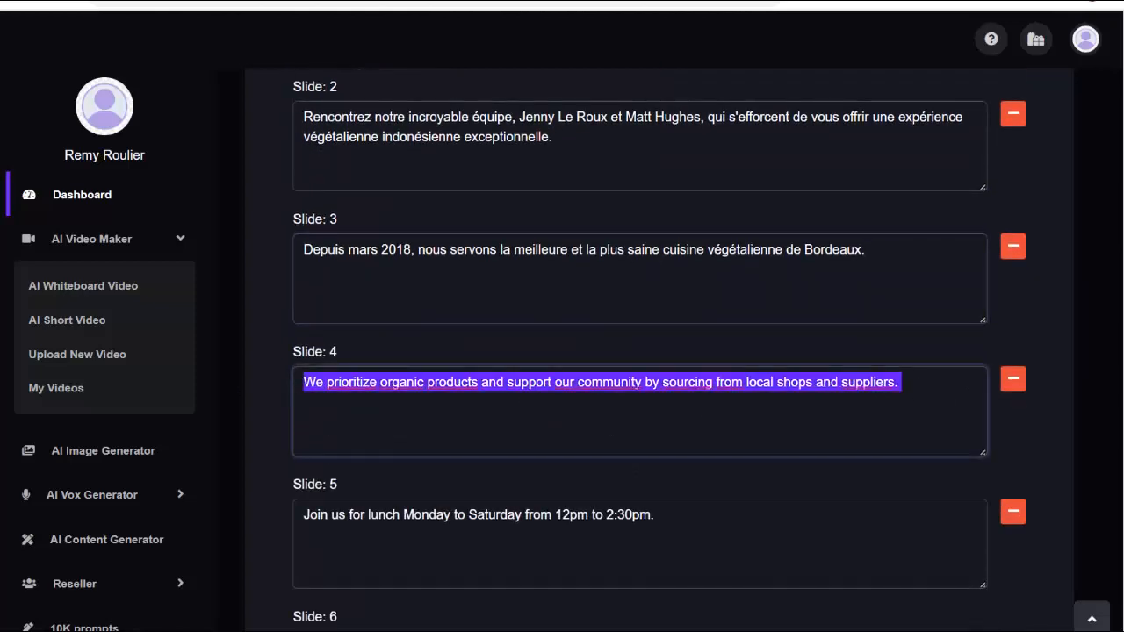
key(ctrl+c)
key(ctrl+Tab)
key(ctrl+v)
drag(712, 227, 569, 188)
key(ctrl+c)
key(ctrl+shift+Tab)
key(ctrl+v)
Step: Delete slides 5, 6, 8 and 9 covering the lunch, dinner and Sunday brunch hours and the free WiFi
scroll(1019, 360, down, 2)
click(1014, 351)
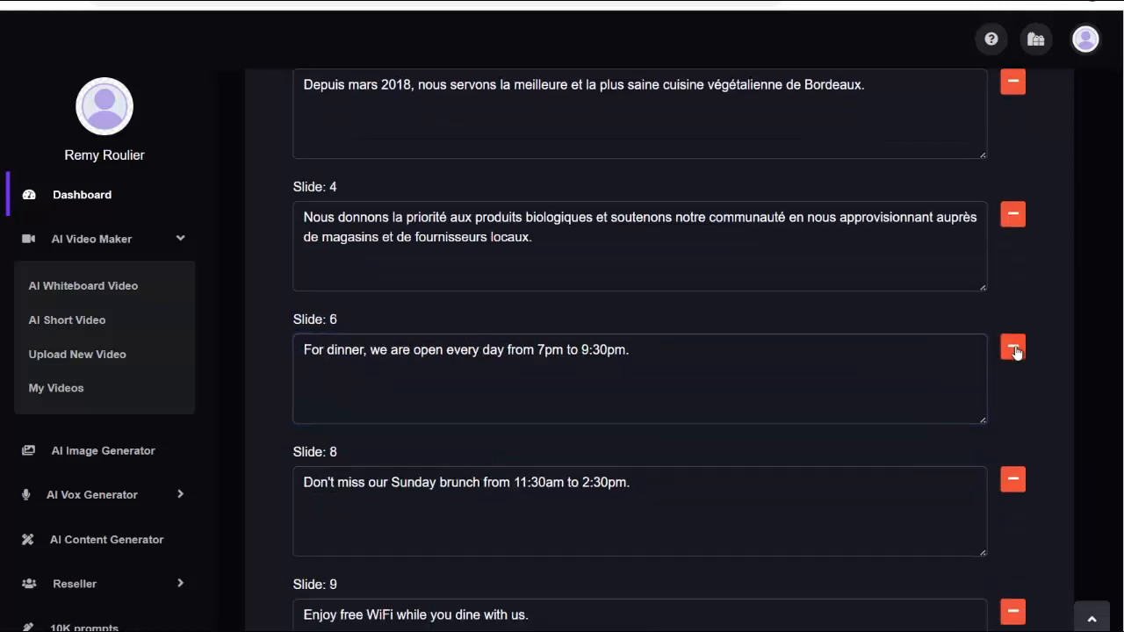
click(1014, 351)
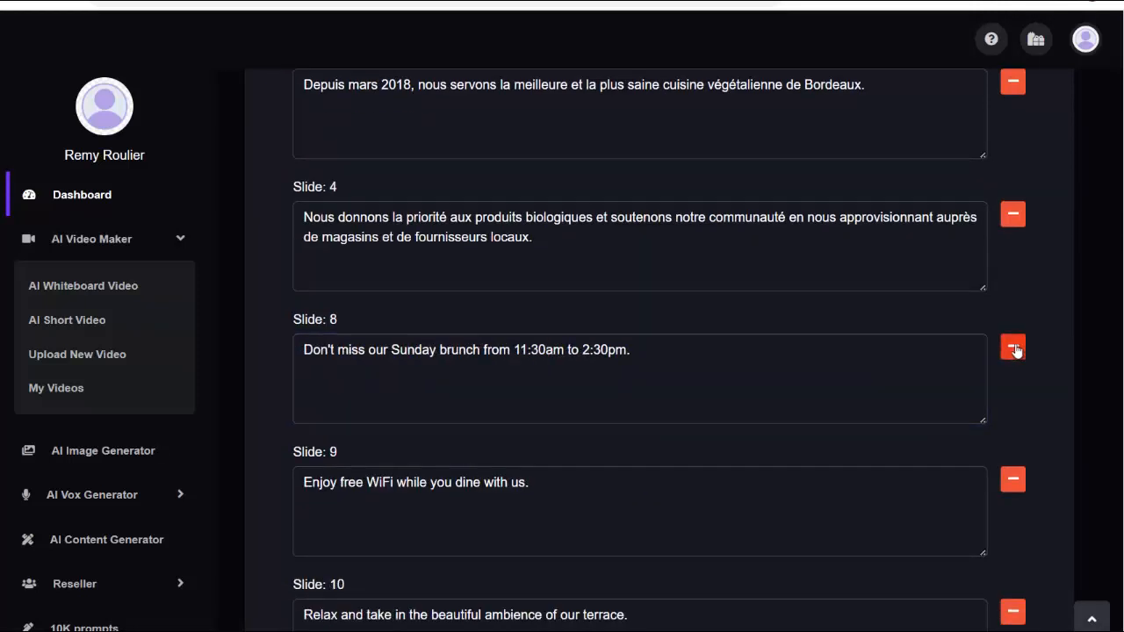
click(1015, 351)
click(1015, 351)
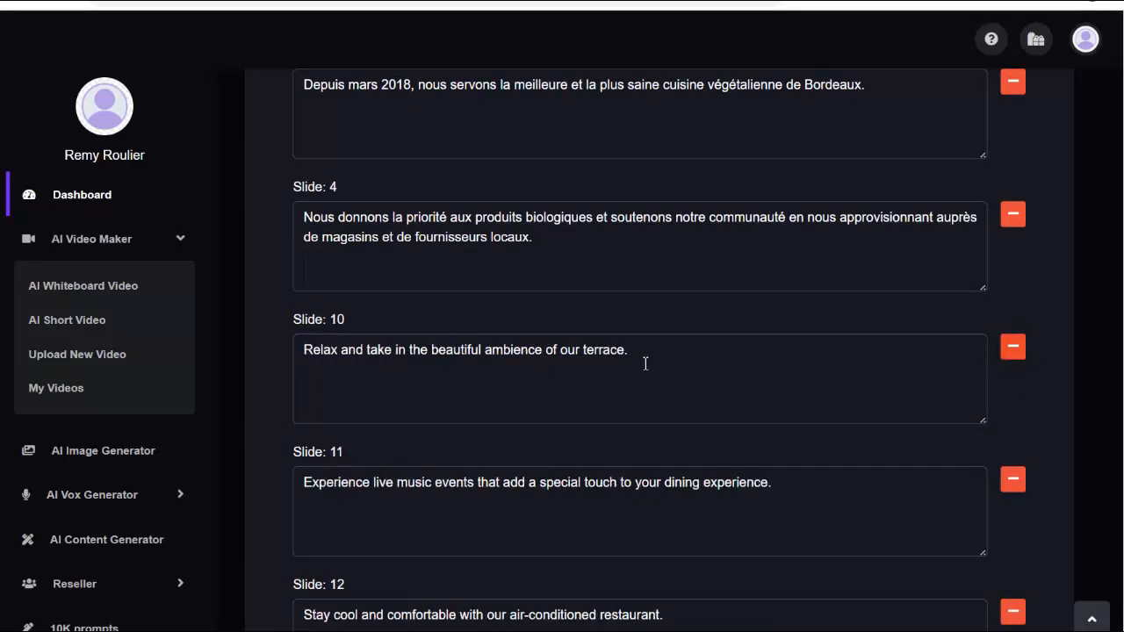
Step: Translate slide 10's terrace sentence in Google Traduction and replace the slide text with "Détendez-vous et profitez de la belle ambiance de notre terrasse."
drag(645, 356, 254, 352)
key(ctrl+c)
key(ctrl+Tab)
click(315, 203)
key(ctrl+a)
key(ctrl+v)
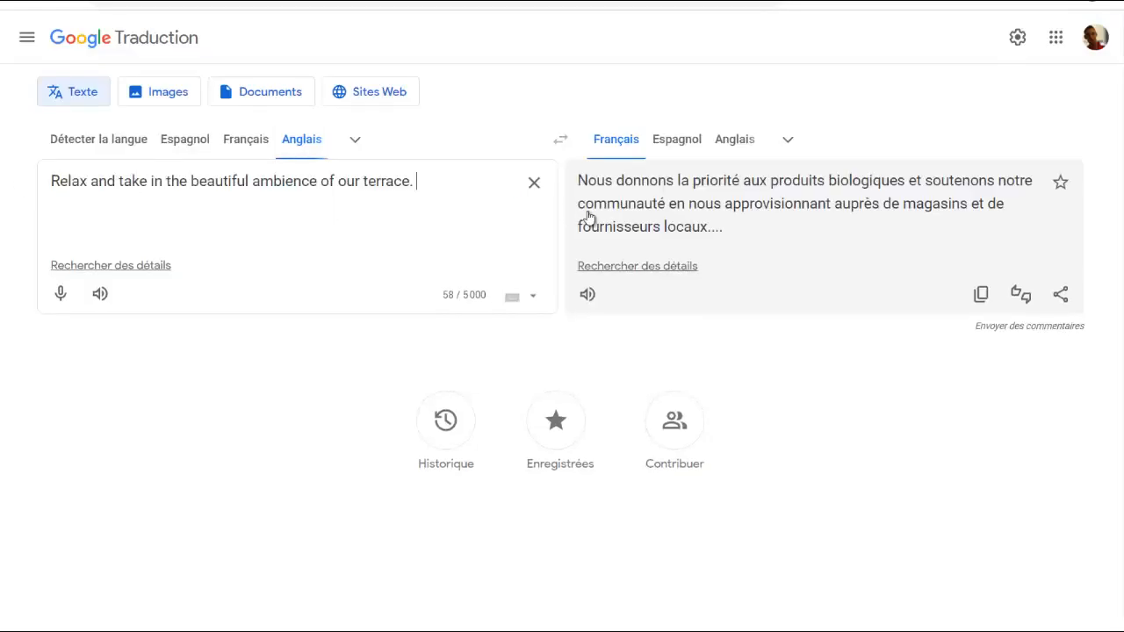
drag(1007, 185, 576, 183)
key(ctrl+c)
key(ctrl+shift+Tab)
key(ctrl+v)
Step: Translate slide 11's live music sentence into French with Google Traduction and replace the slide's English text with the translation
scroll(603, 372, down, 3)
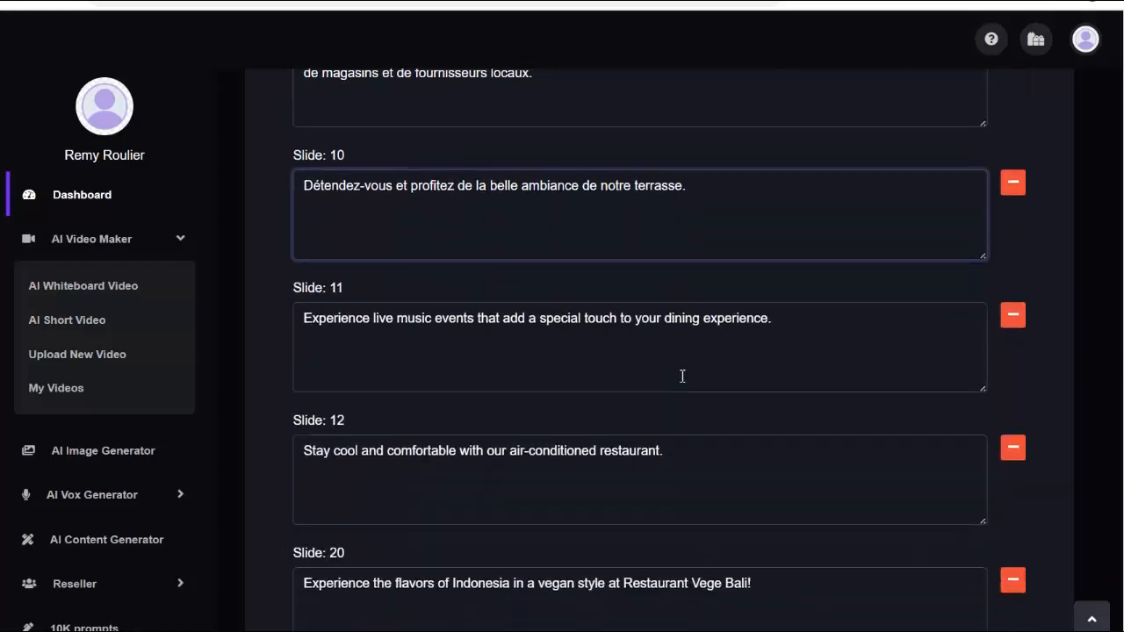
drag(853, 321, 279, 324)
key(ctrl+c)
key(ctrl+Tab)
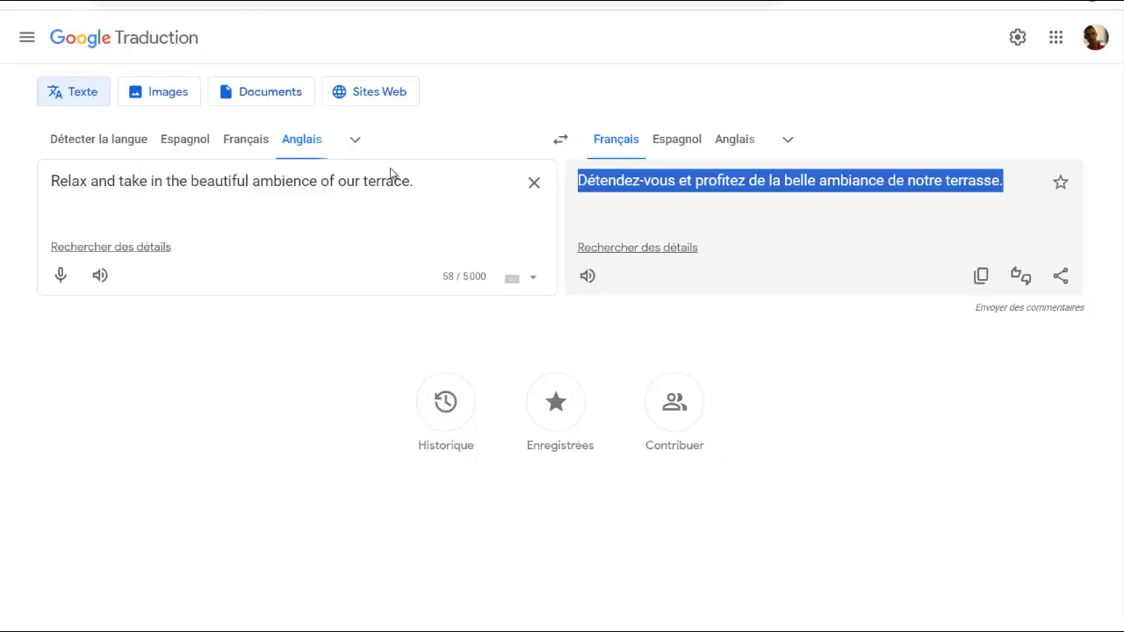
key(ctrl+a)
key(ctrl+v)
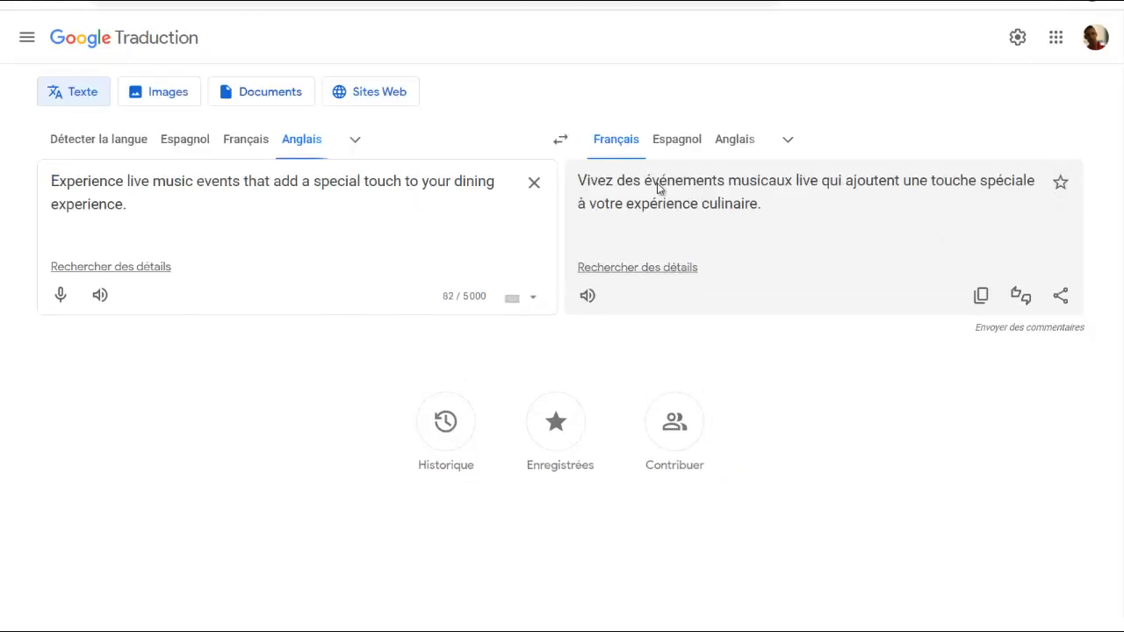
triple_click(658, 187)
key(ctrl+c)
key(ctrl+shift+Tab)
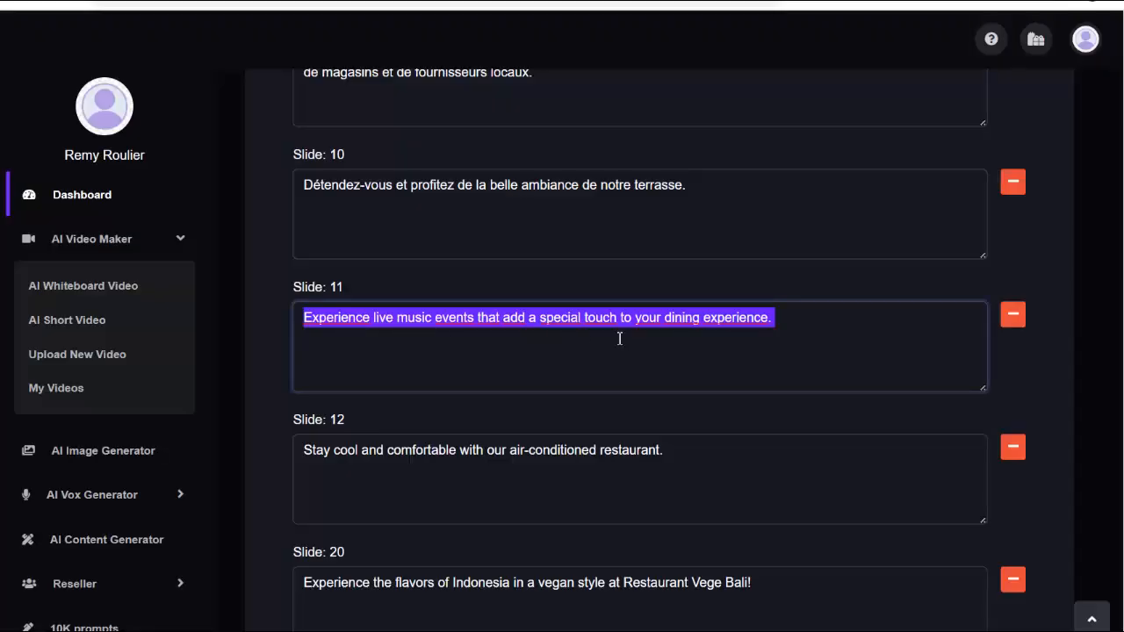
key(ctrl+v)
Step: Delete the air-conditioning slide 12 and replace slide 20's closing sentence with its French translation from Google Traduction
scroll(921, 431, down, 3)
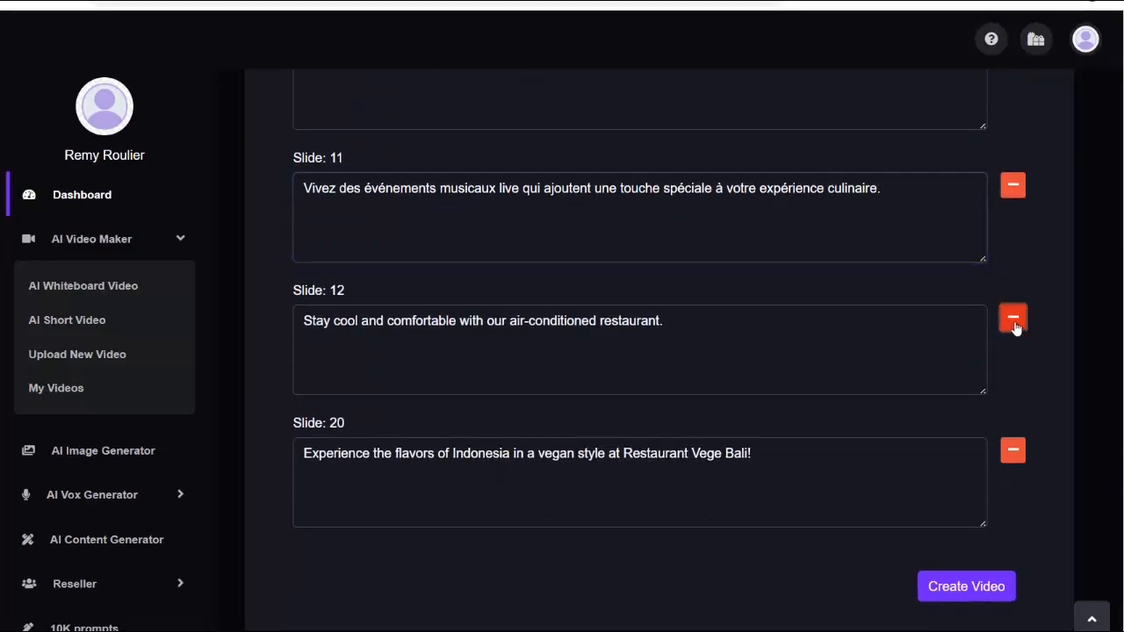
click(1014, 322)
drag(829, 466, 155, 456)
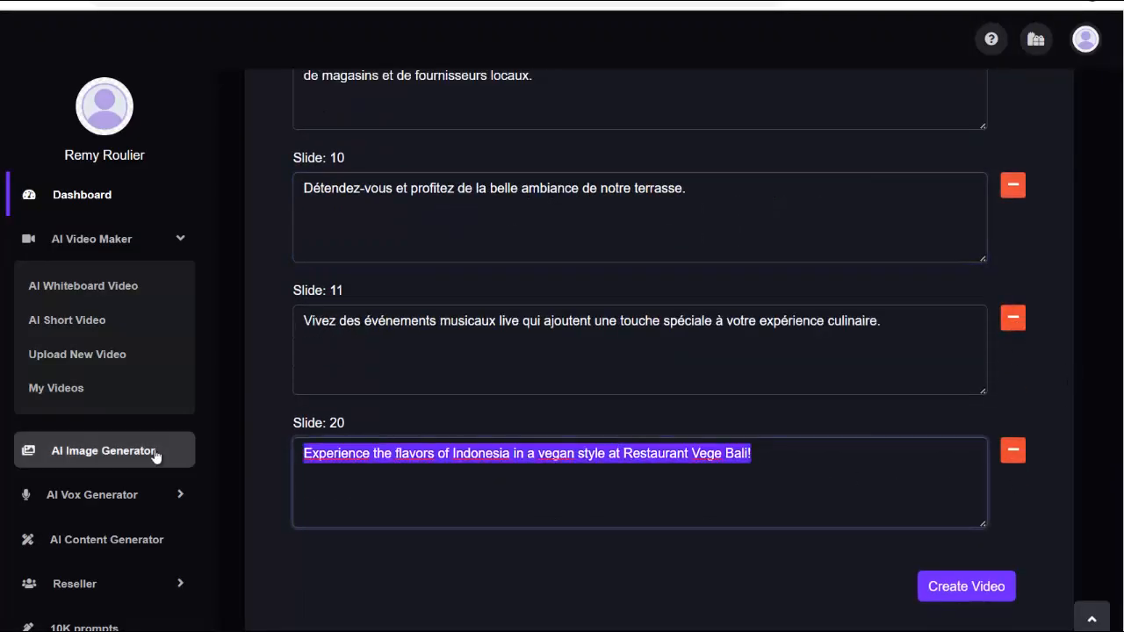
key(ctrl+Tab)
drag(155, 205, 25, 188)
key(ctrl+v)
drag(755, 205, 576, 178)
key(ctrl+c)
key(ctrl+Tab)
key(ctrl+v)
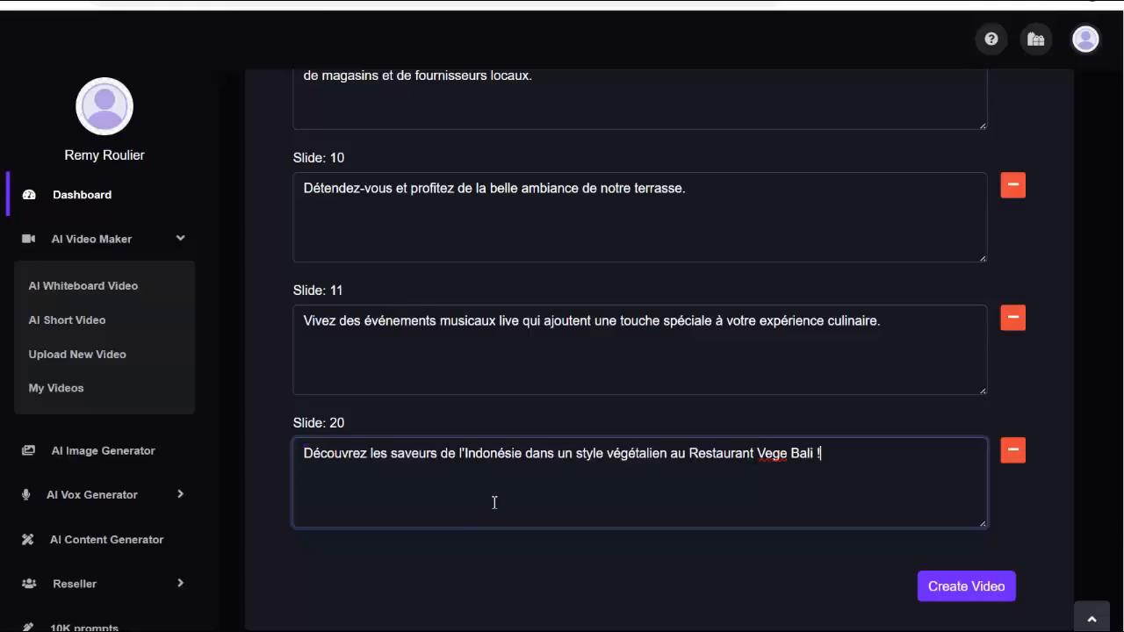
Step: Set the voice language to French (France) and choose the male voice Henri
scroll(849, 566, up, 20)
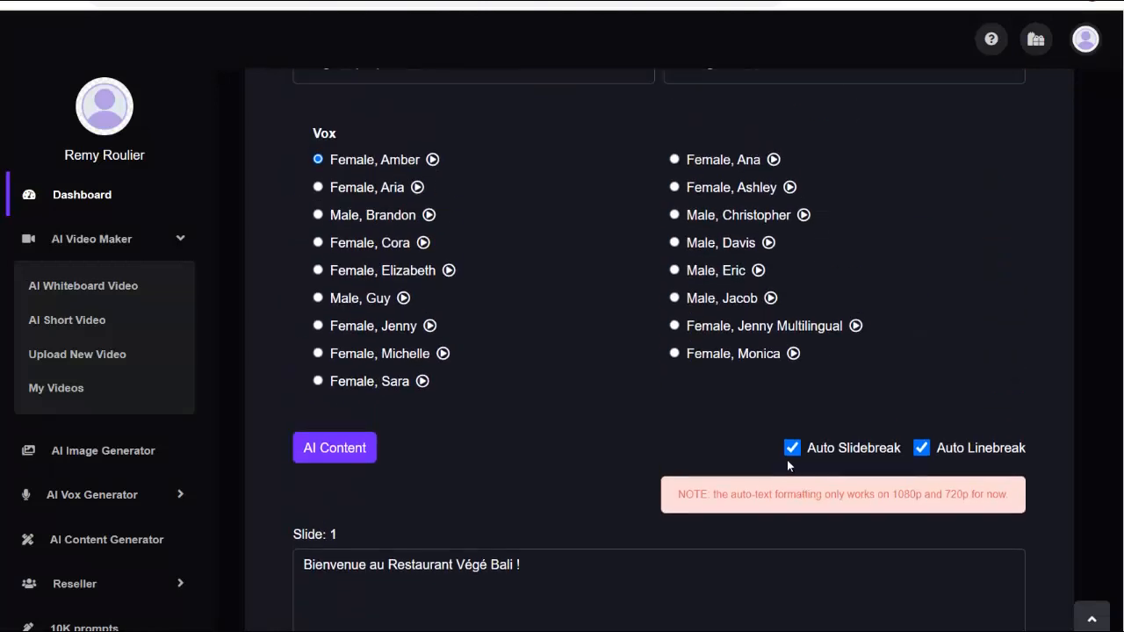
click(625, 395)
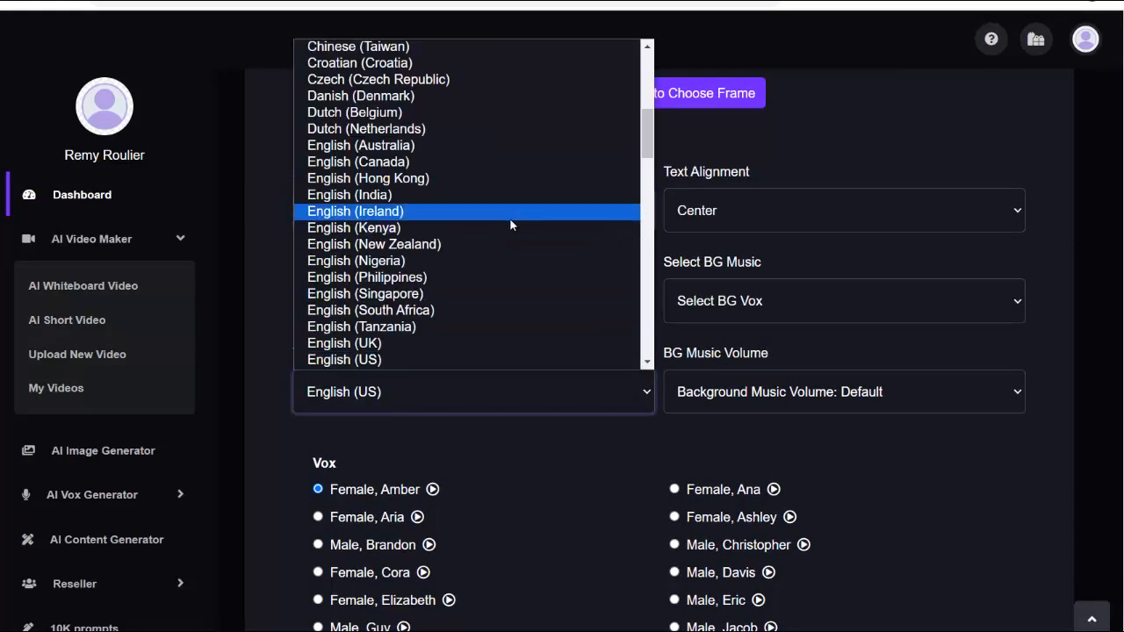
scroll(508, 220, up, 10)
scroll(506, 224, down, 1)
scroll(506, 220, down, 10)
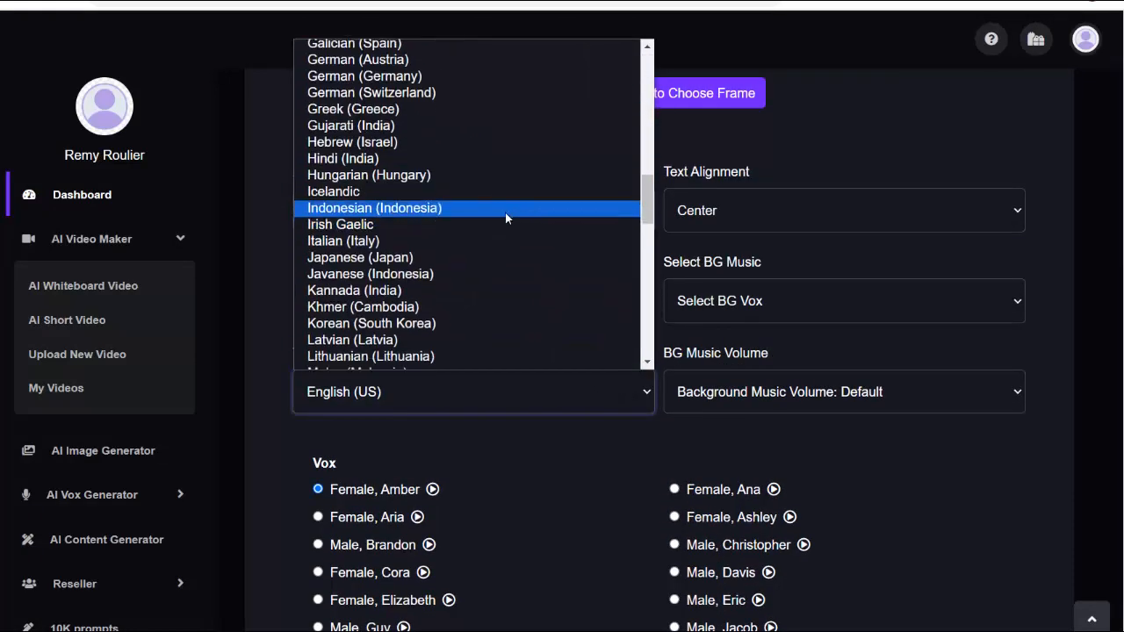
scroll(505, 212, up, 4)
scroll(464, 168, up, 5)
scroll(464, 178, down, 3)
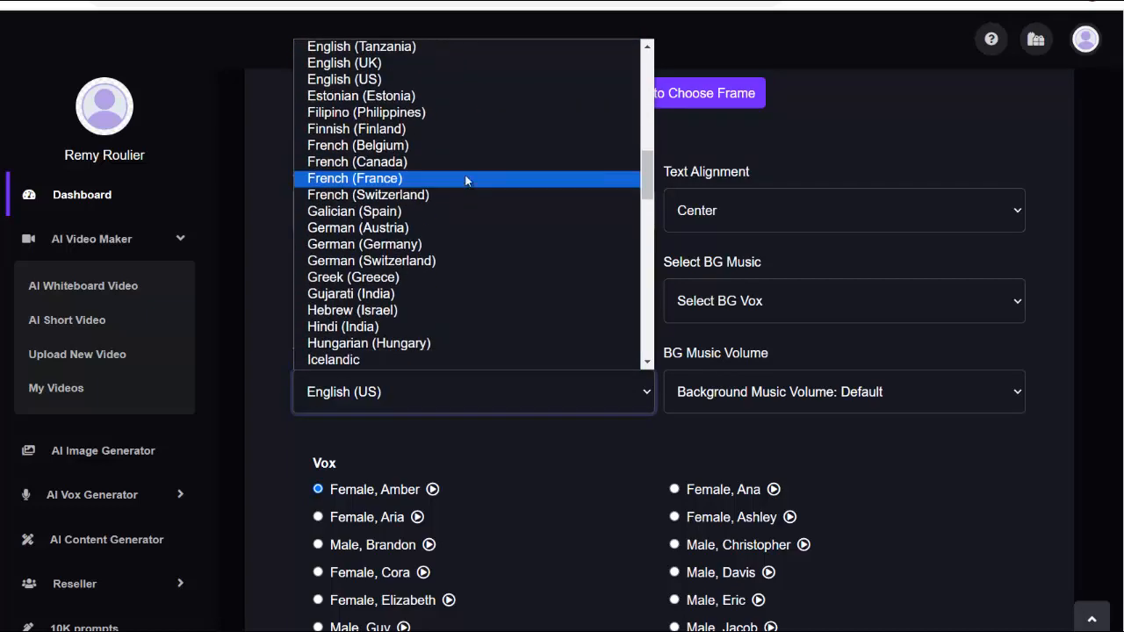
click(392, 178)
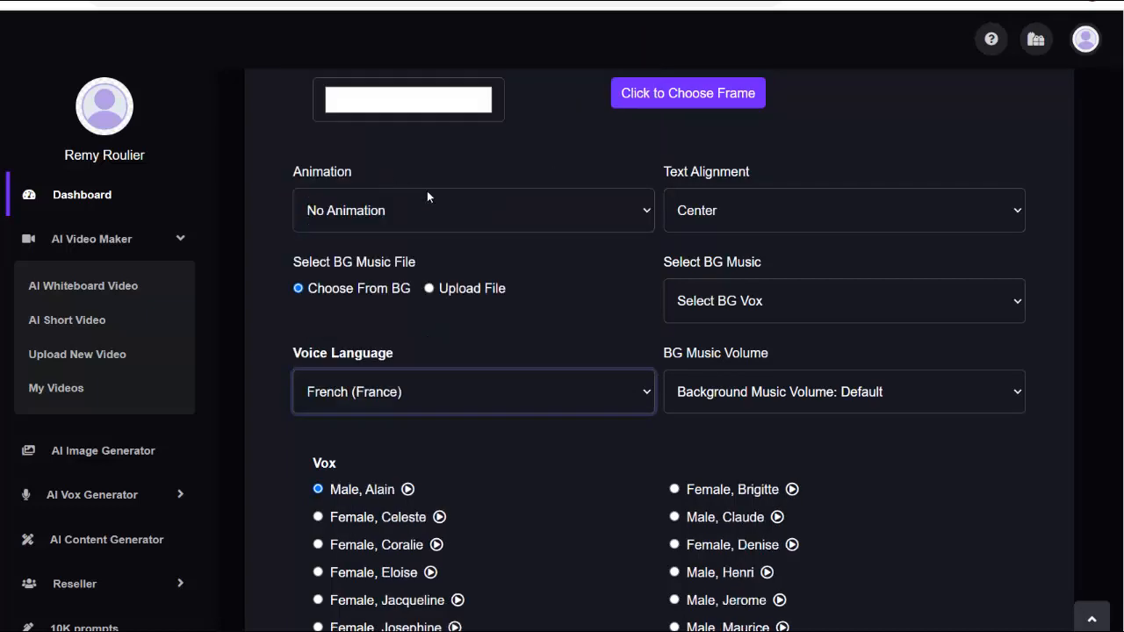
scroll(544, 287, down, 3)
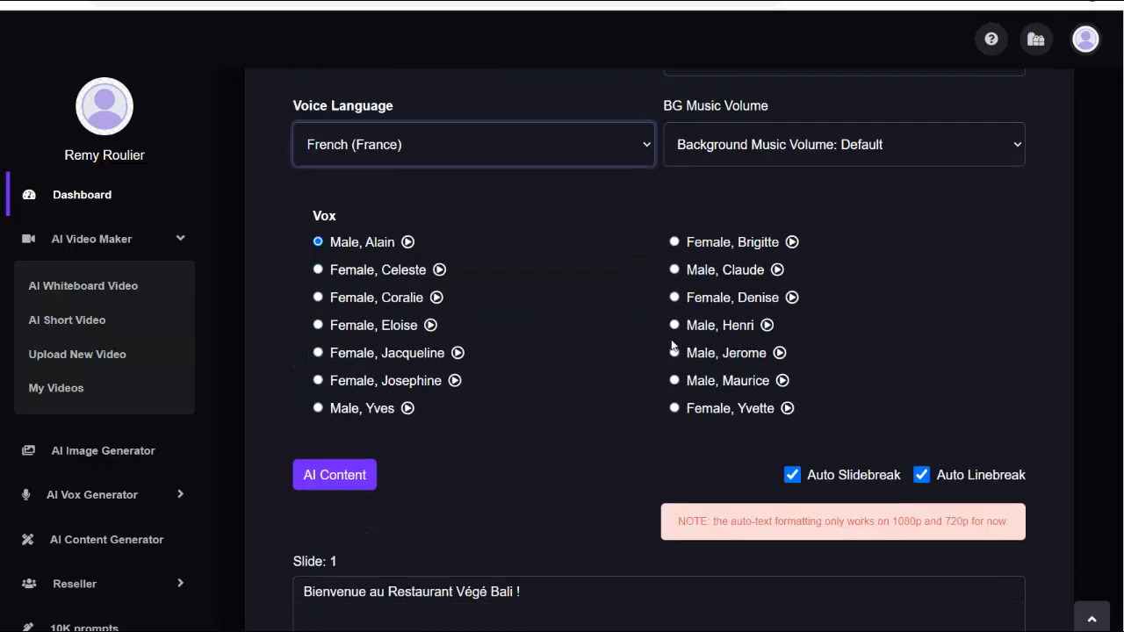
click(672, 325)
Step: Enter "Restaurant Vege" as the video title
scroll(410, 360, up, 10)
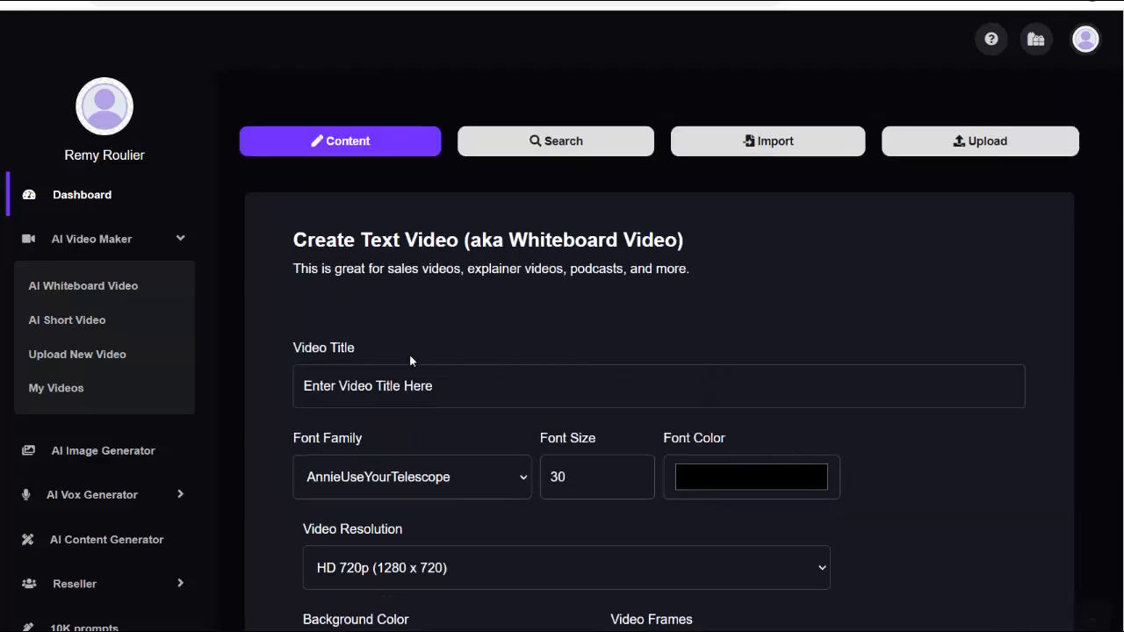
click(346, 389)
text(Restaurant Vege)
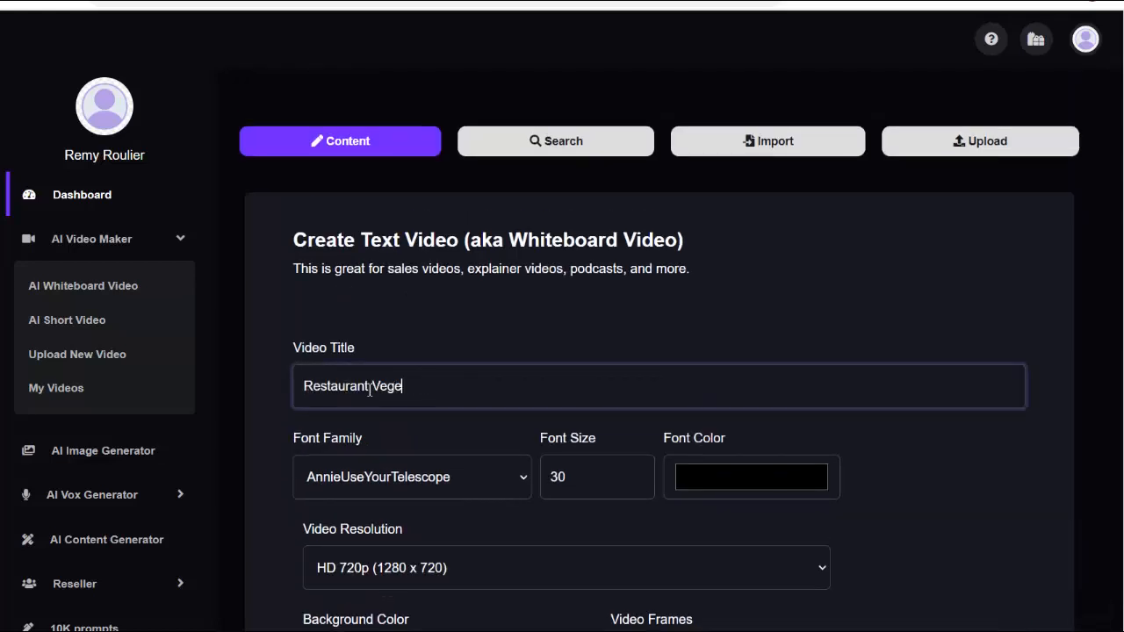
Step: Set the video's font family to Impact and the font size to 60
scroll(436, 402, down, 2)
click(439, 312)
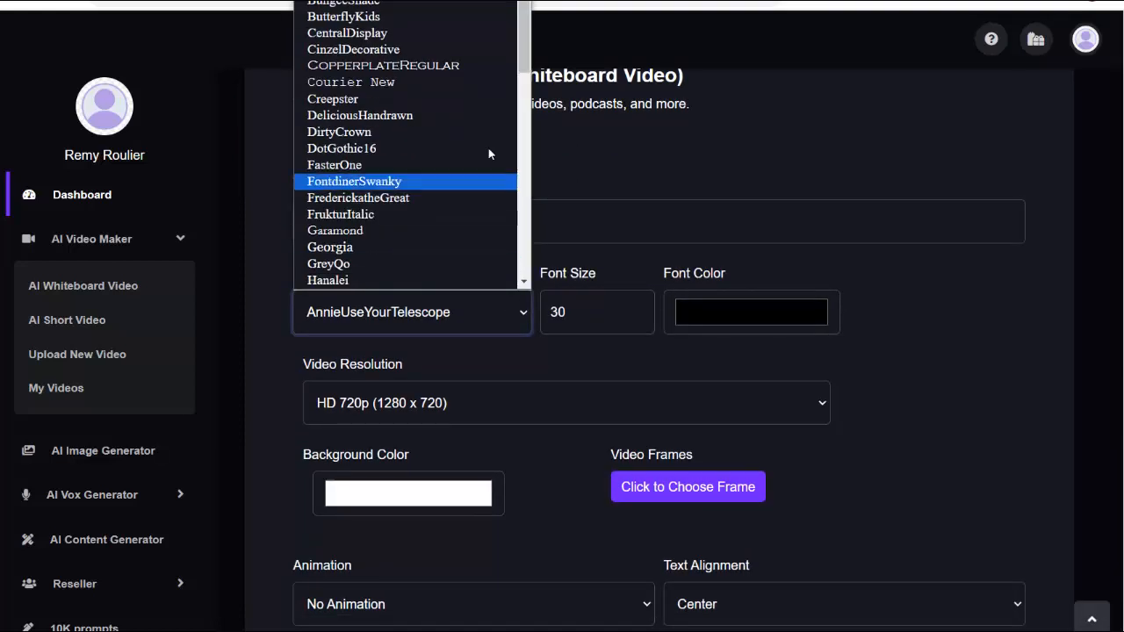
scroll(466, 136, down, 3)
scroll(456, 132, down, 2)
scroll(451, 132, up, 4)
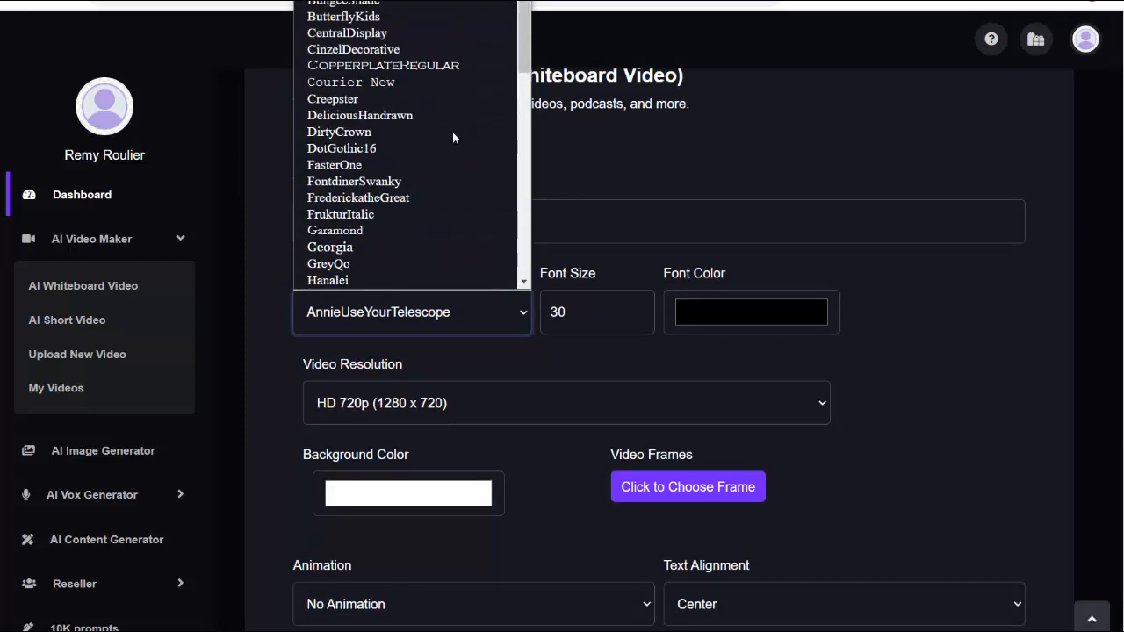
scroll(451, 132, down, 1)
click(329, 150)
double_click(571, 314)
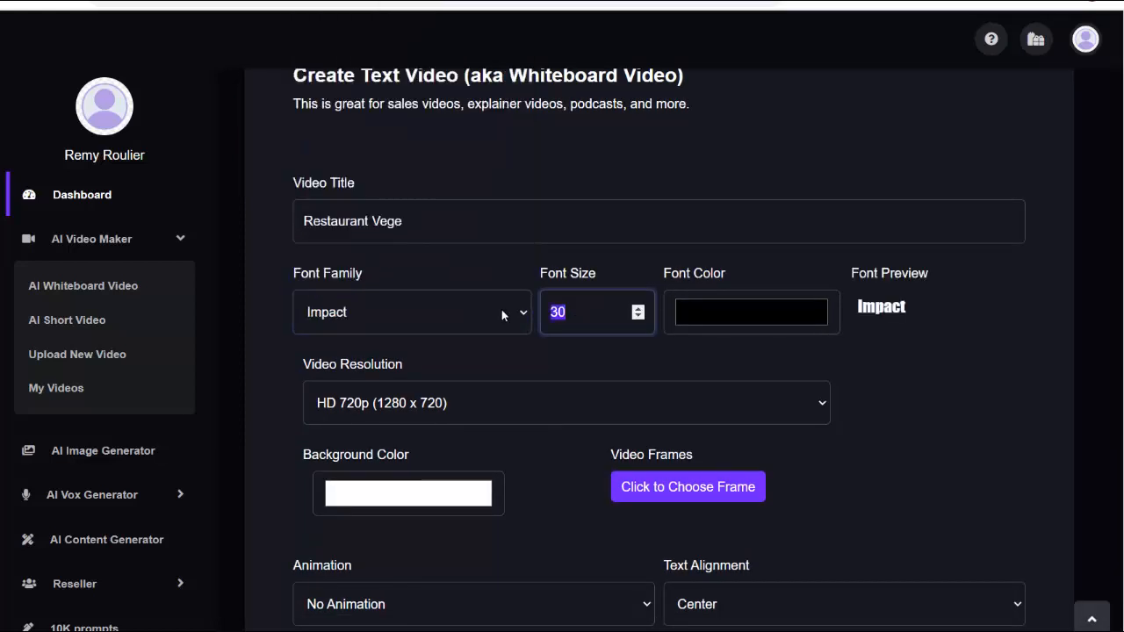
text(60)
Step: Change the font color to white
click(742, 318)
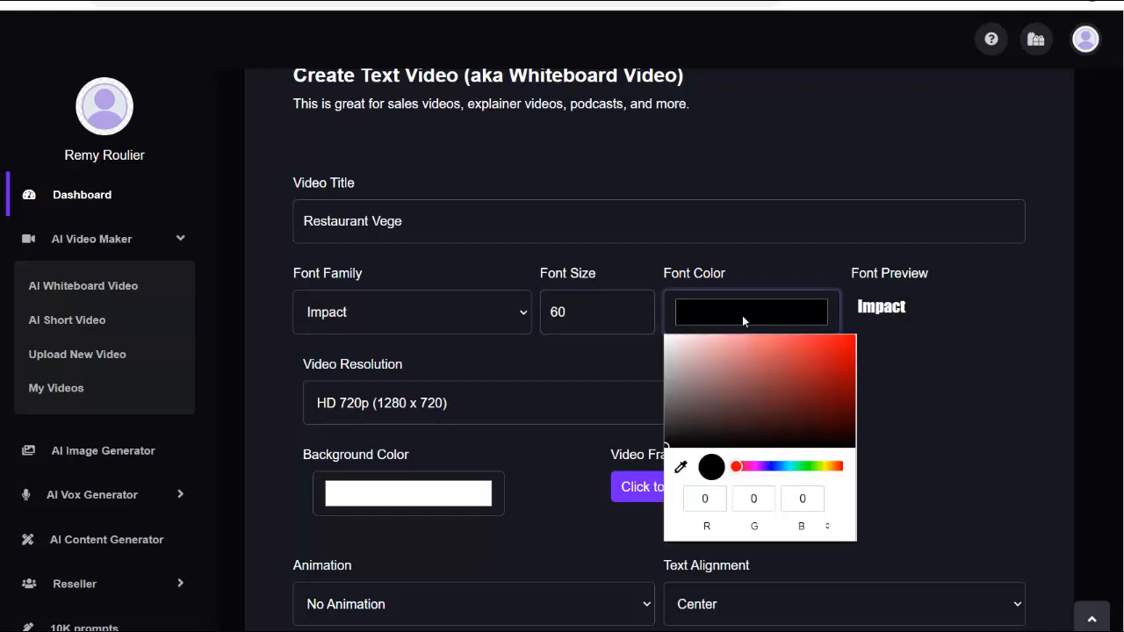
drag(715, 380, 661, 334)
click(659, 337)
Step: Set the video resolution to Full HD 1080p (1920 x 1080) and the background color to dark green
scroll(497, 307, down, 2)
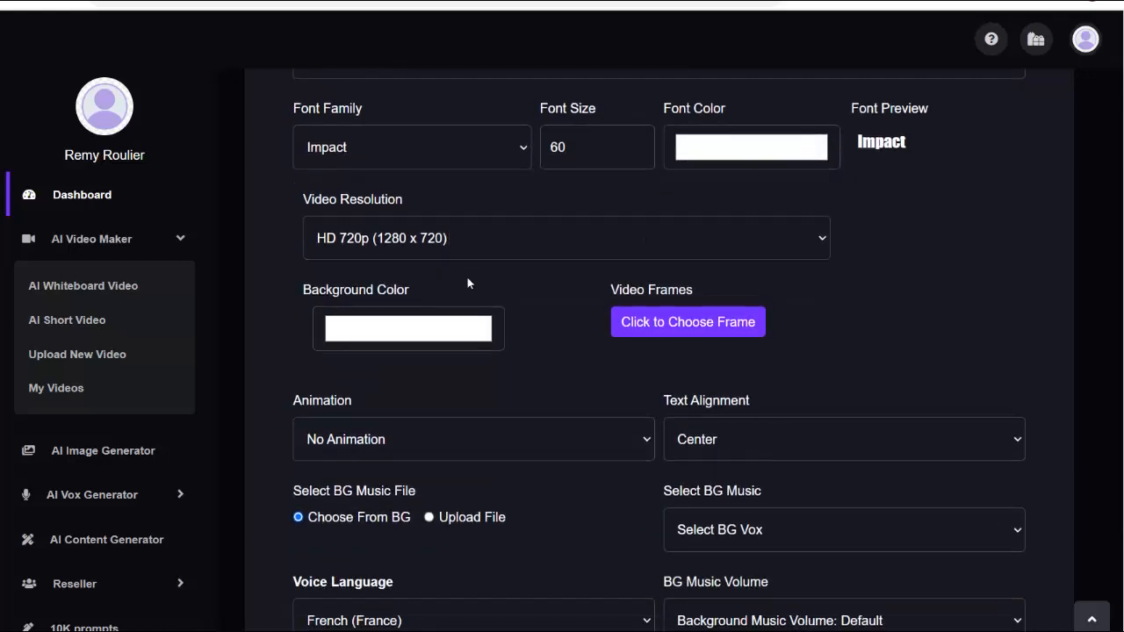
click(421, 246)
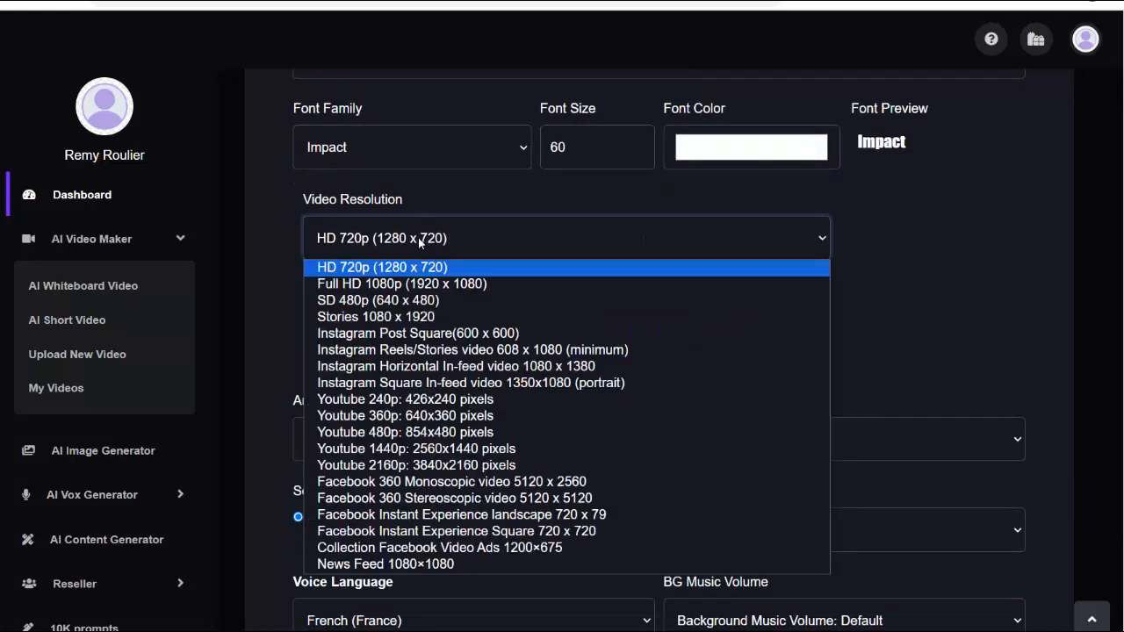
click(406, 286)
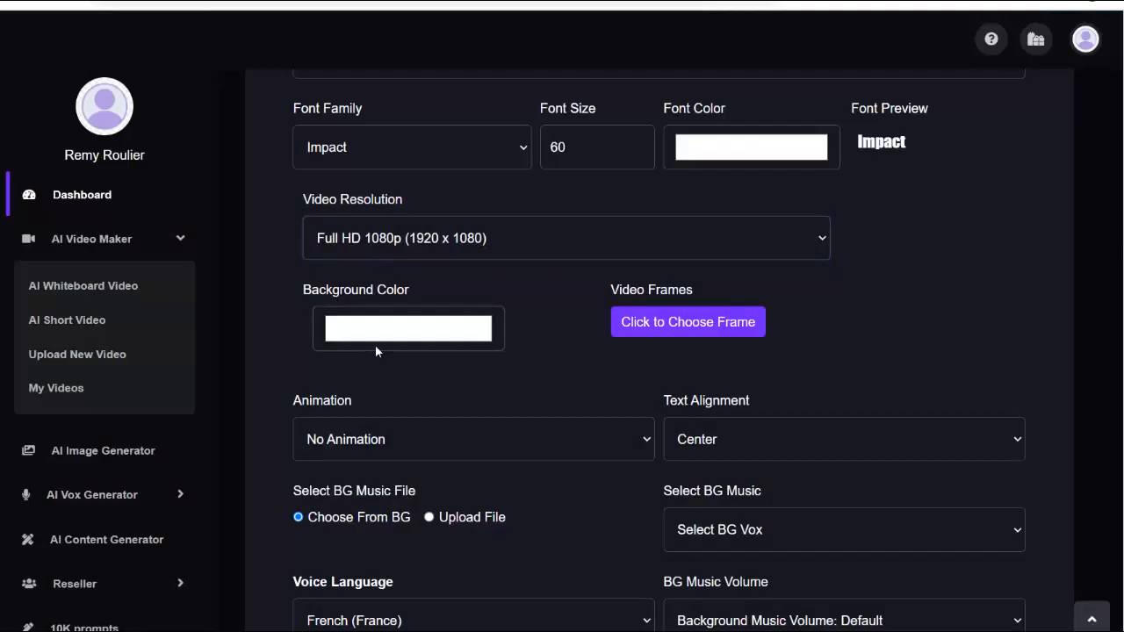
click(375, 344)
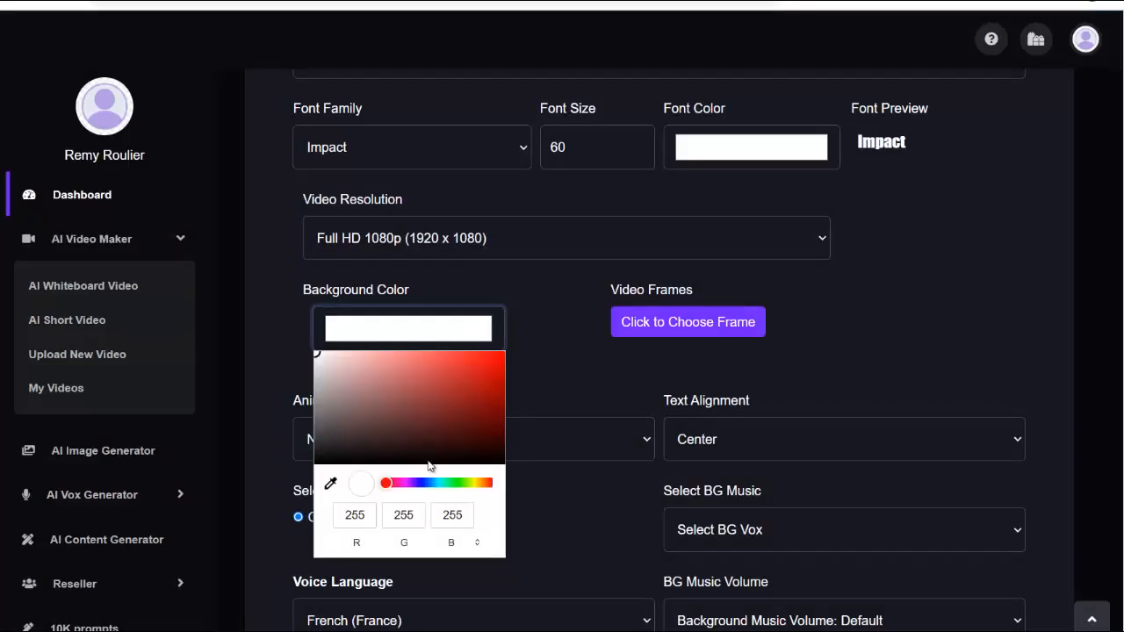
drag(437, 484, 498, 430)
Step: Choose the thin double-line frame shading from teal to yellow-green as the video frame
click(693, 325)
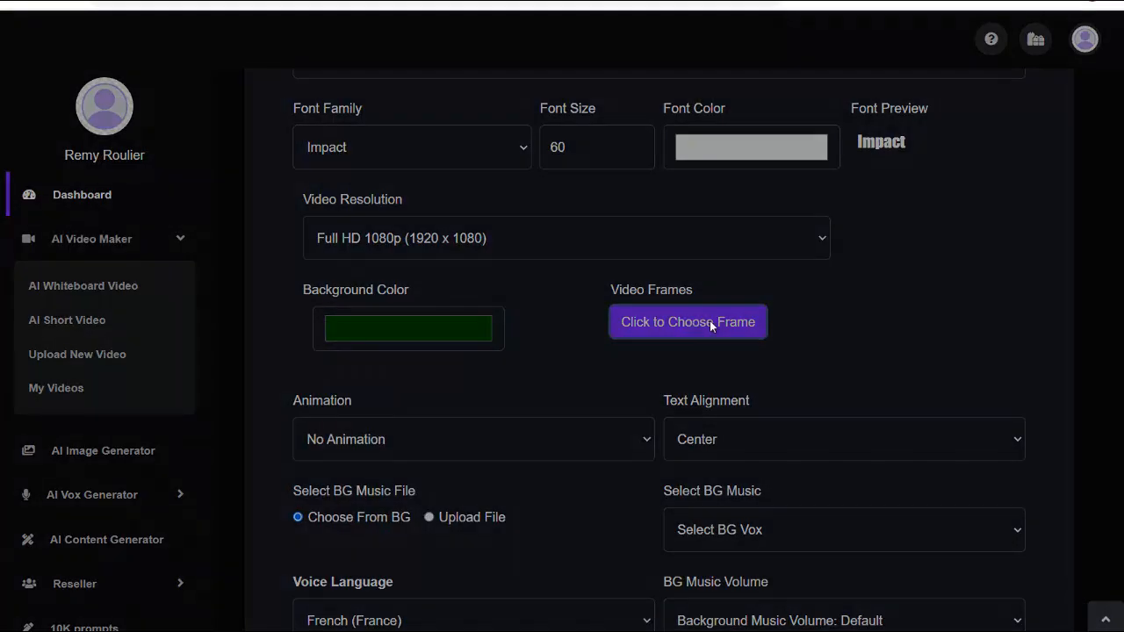
scroll(521, 387, down, 3)
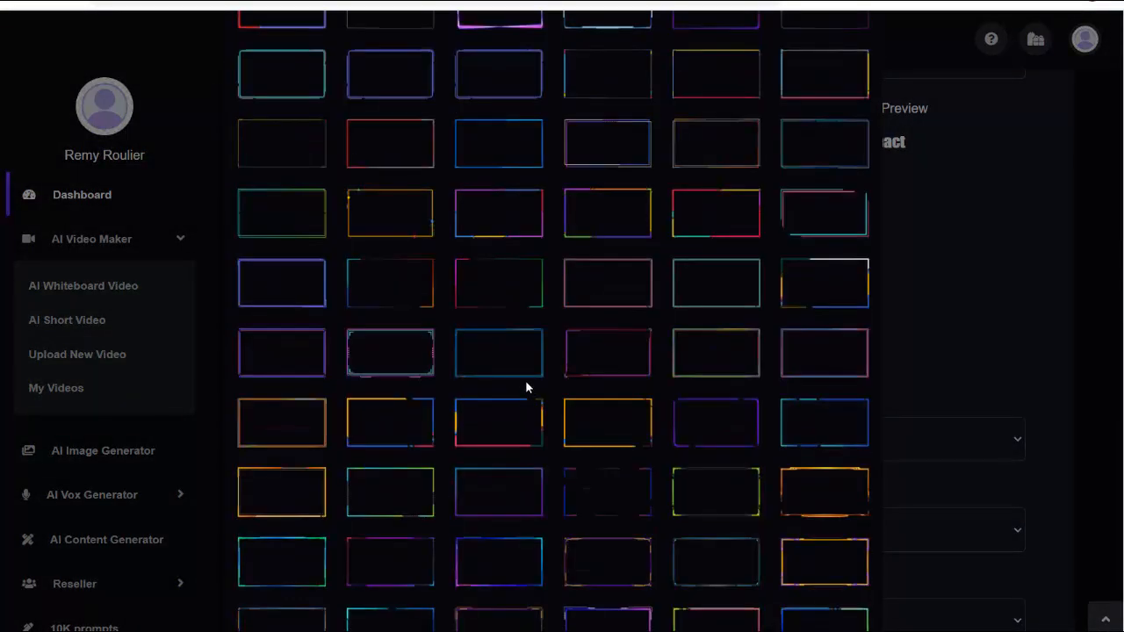
click(274, 215)
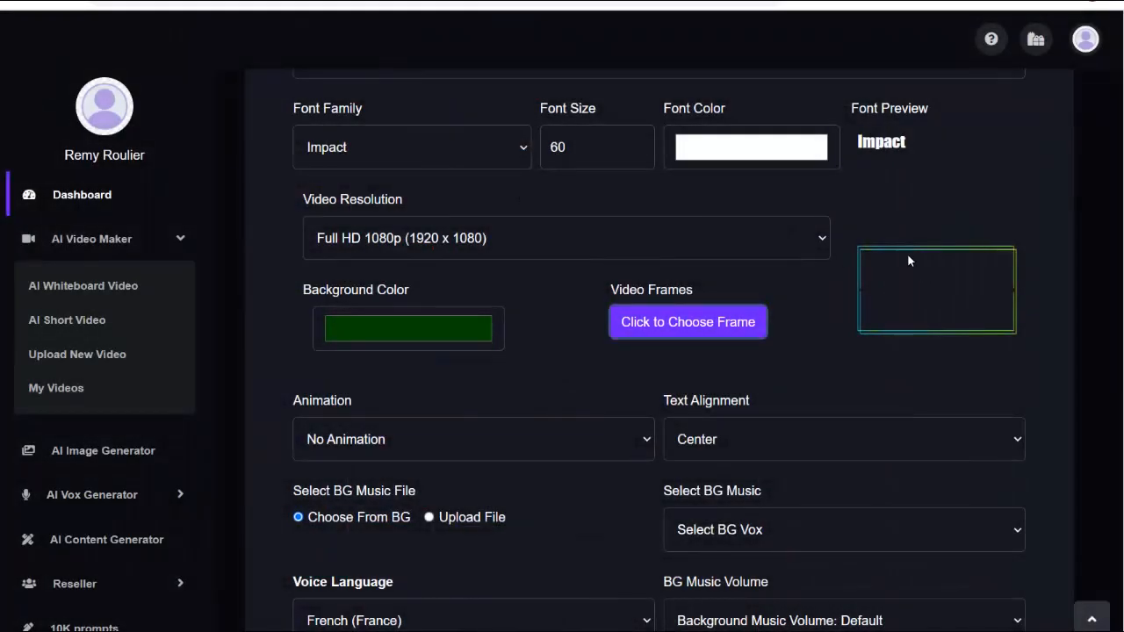
scroll(515, 318, down, 5)
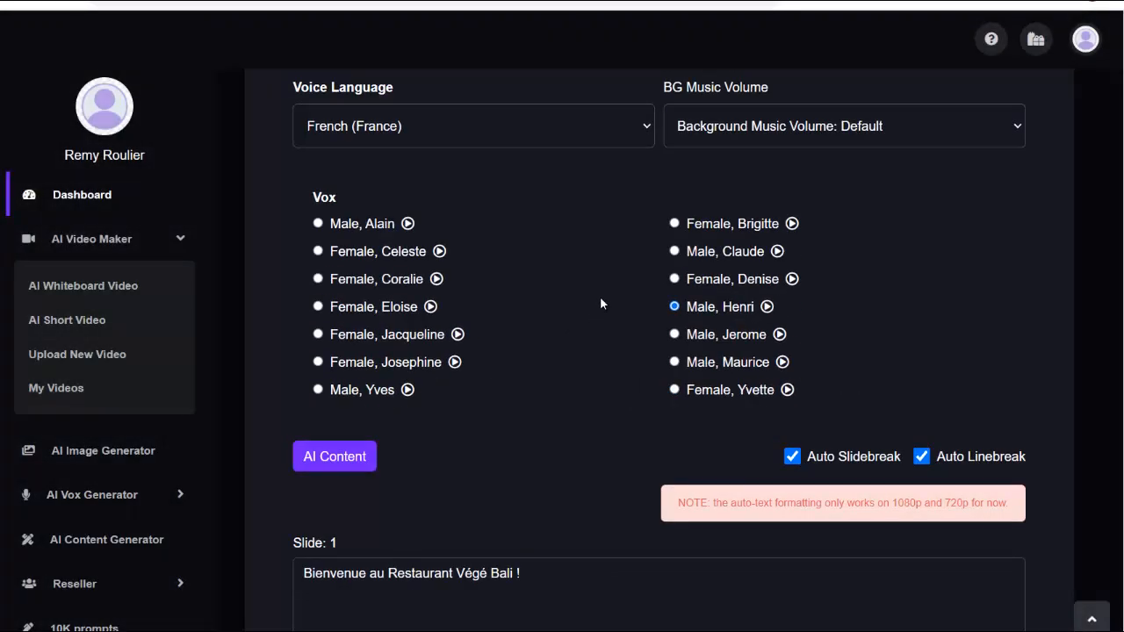
scroll(588, 301, down, 10)
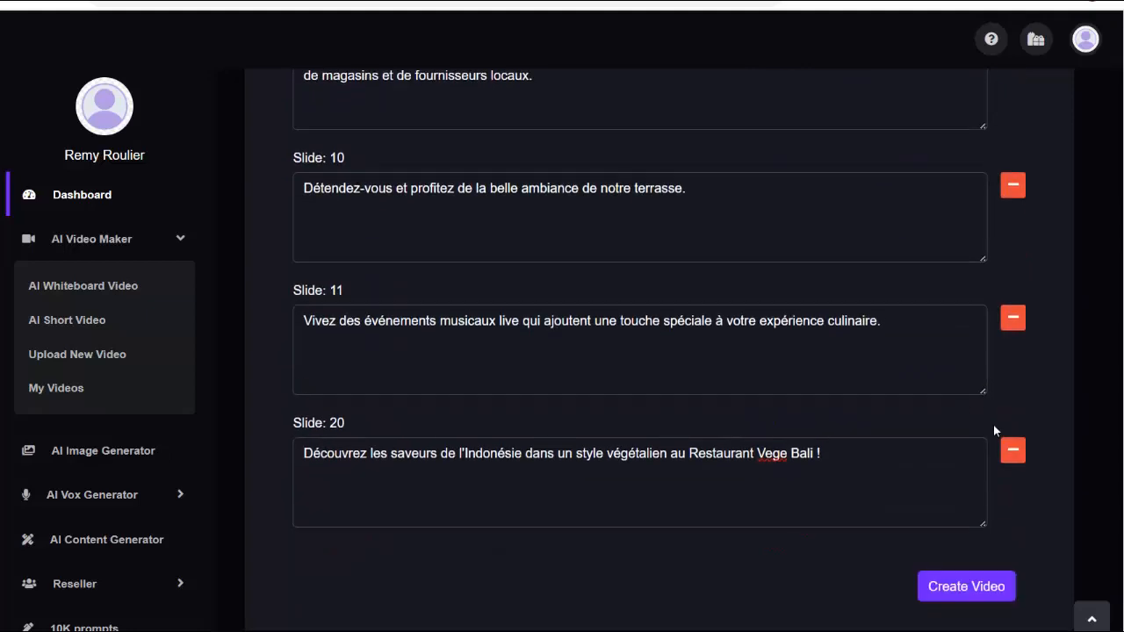
Step: Set the video's text alignment to Left
scroll(947, 542, up, 12)
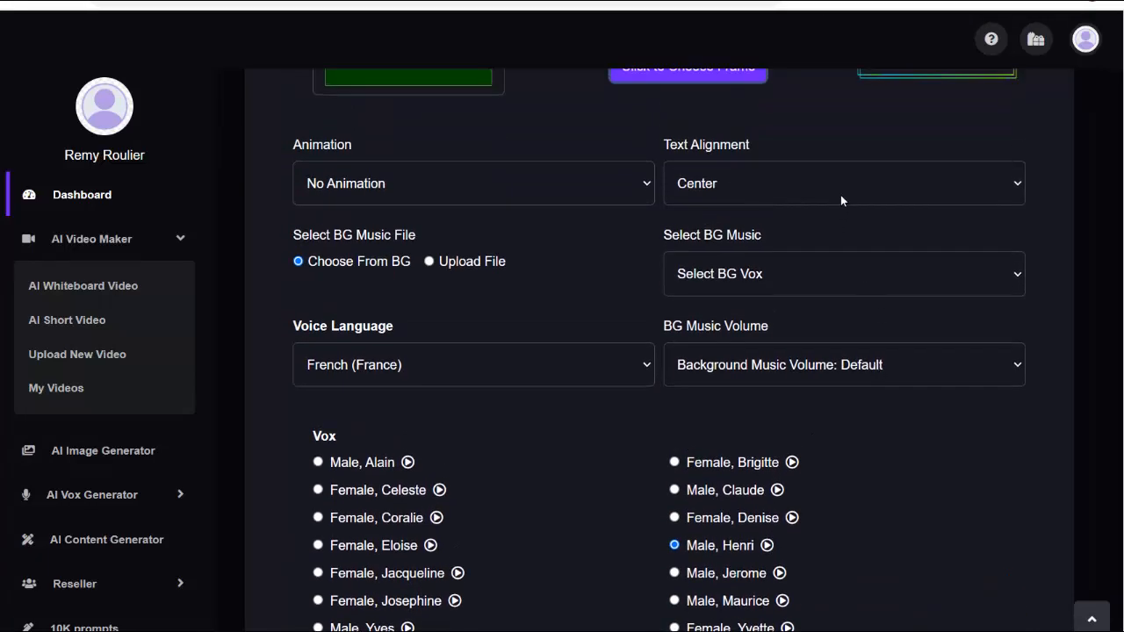
click(840, 199)
click(700, 247)
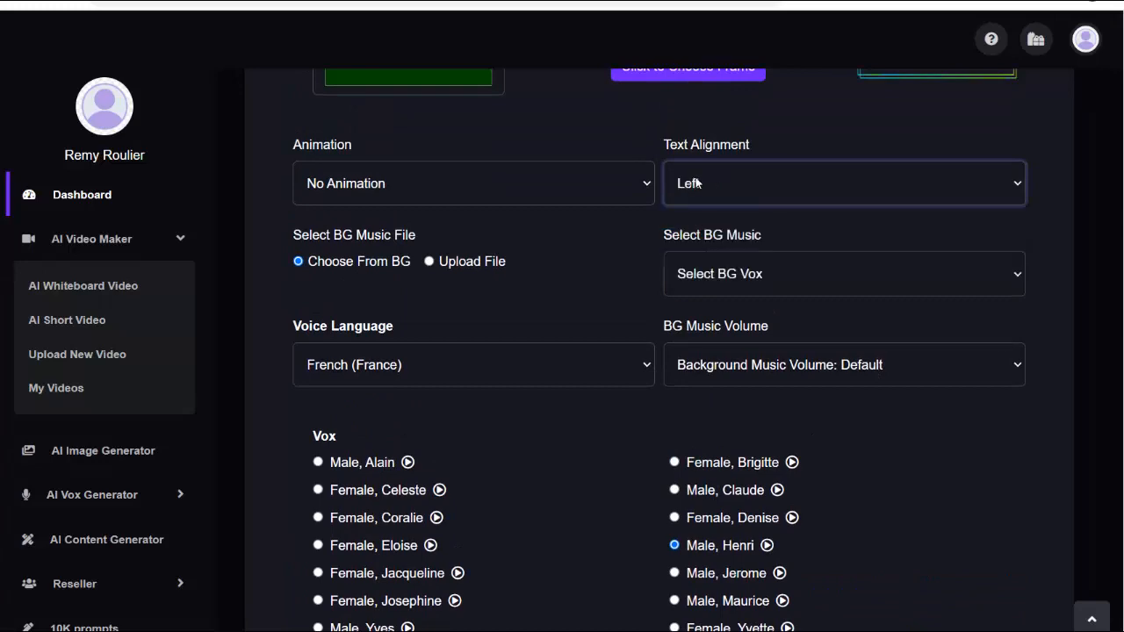
Step: Review the video settings and slide texts, and create the whiteboard video
scroll(587, 326, up, 6)
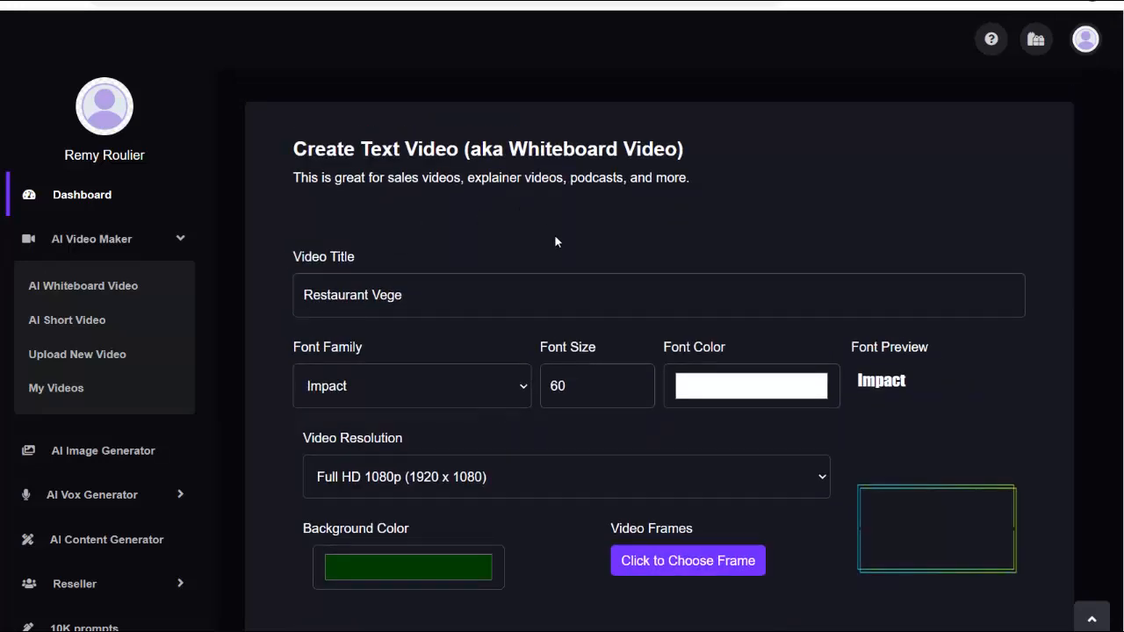
scroll(566, 342, down, 5)
scroll(566, 344, down, 12)
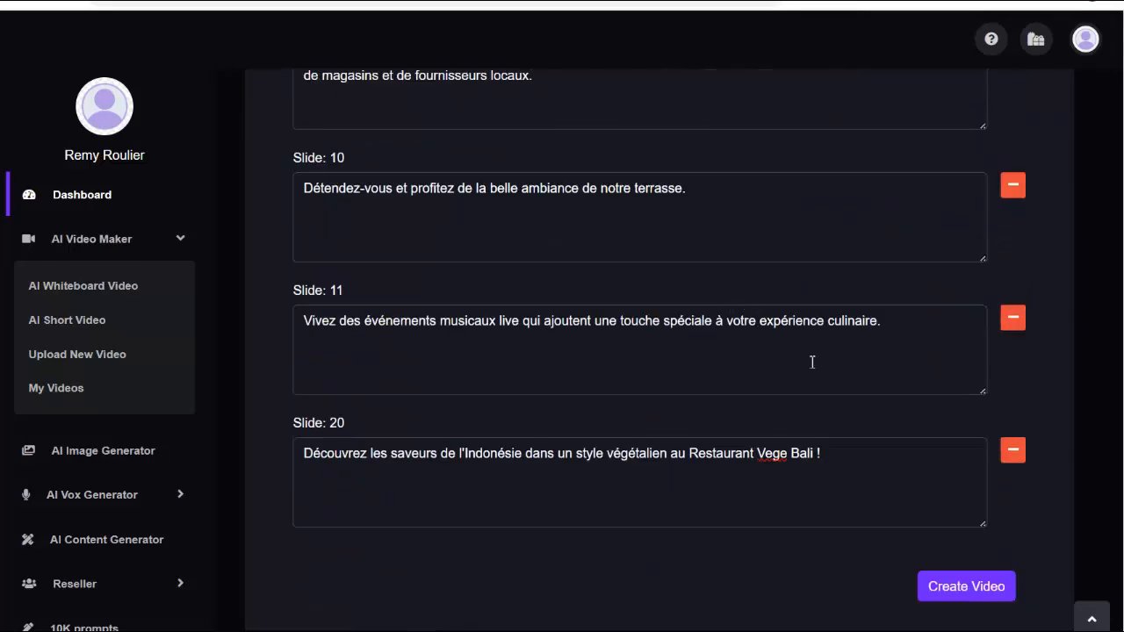
click(990, 593)
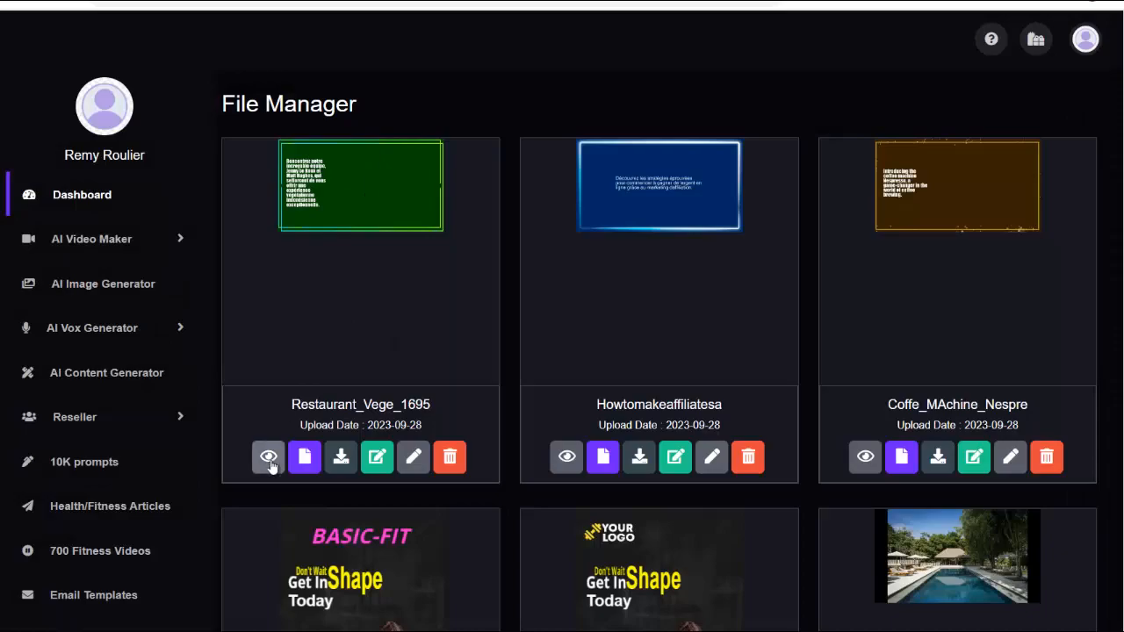
Step: Preview the generated Restaurant_Vege_1695 video in the file manager, then pause and close the preview
click(268, 458)
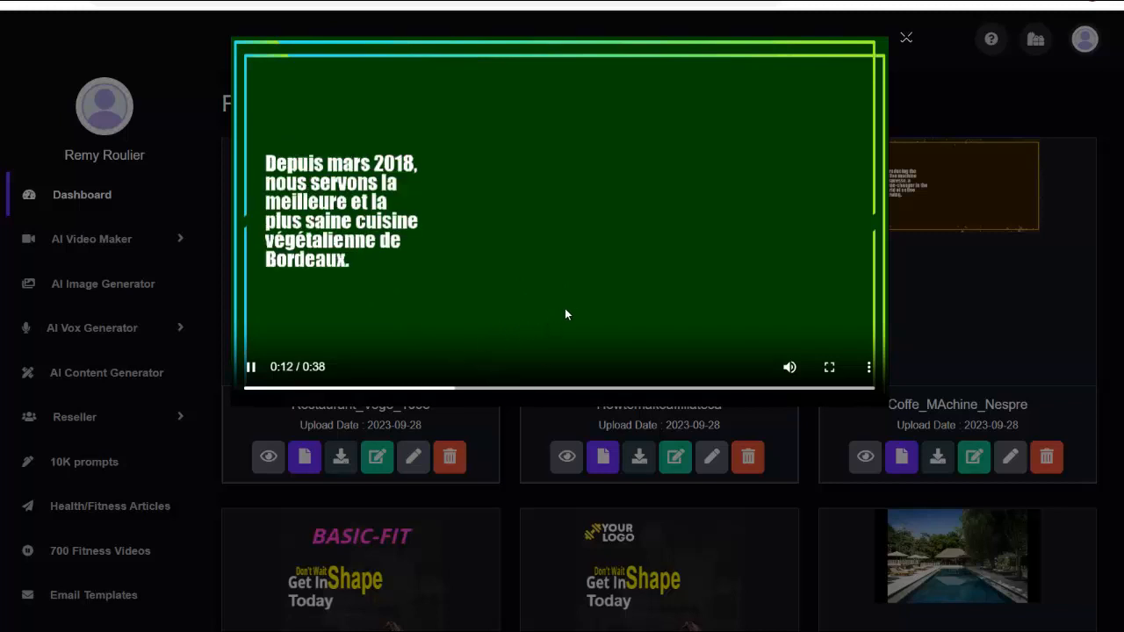
click(251, 369)
click(906, 39)
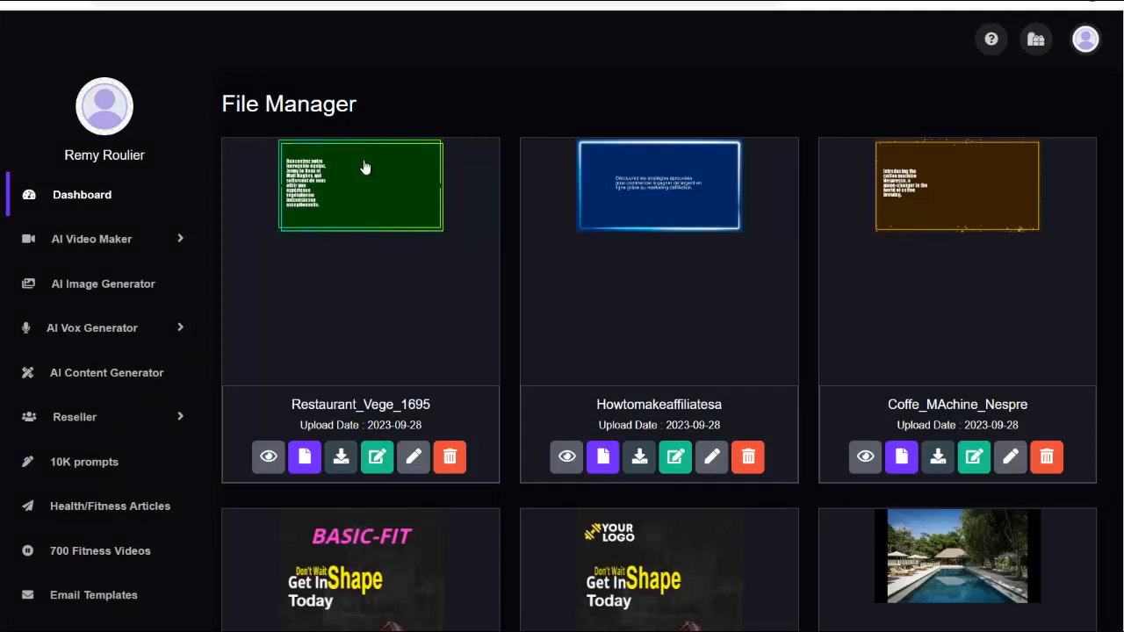
Step: Open the Restaurant_Vege_1695 video in the video editor and look over its editing tools
click(378, 461)
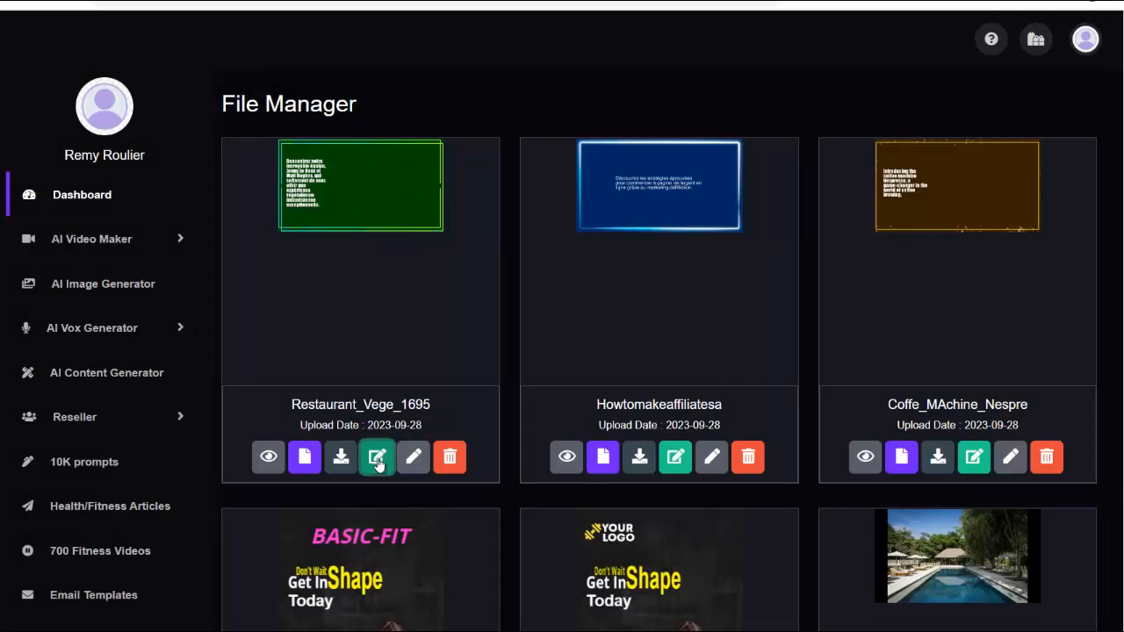
scroll(498, 314, down, 2)
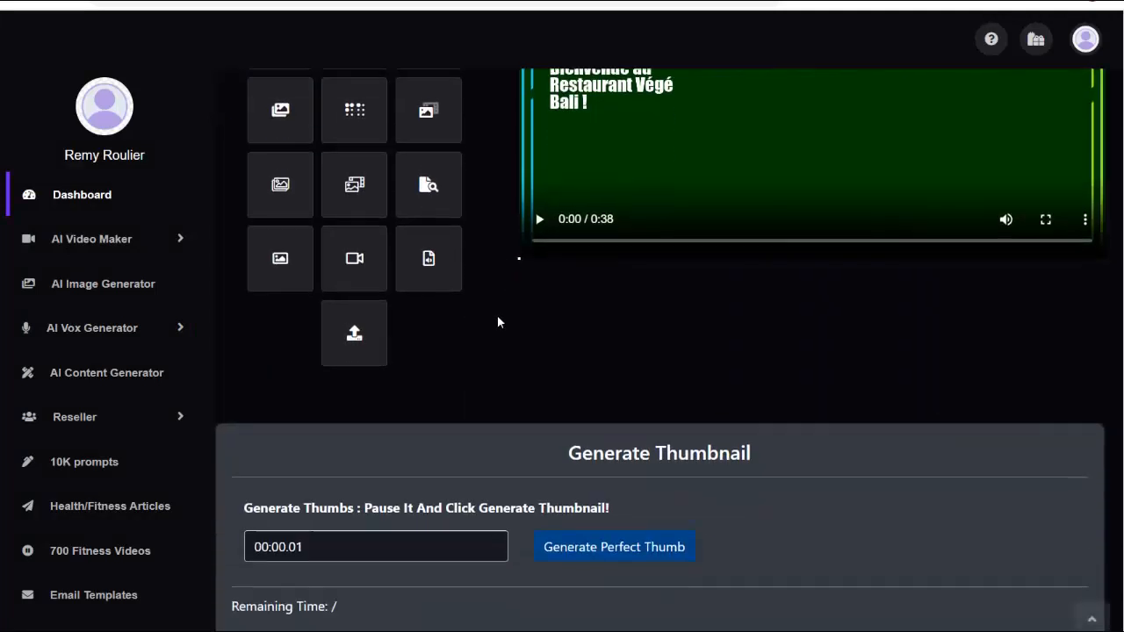
scroll(486, 313, up, 1)
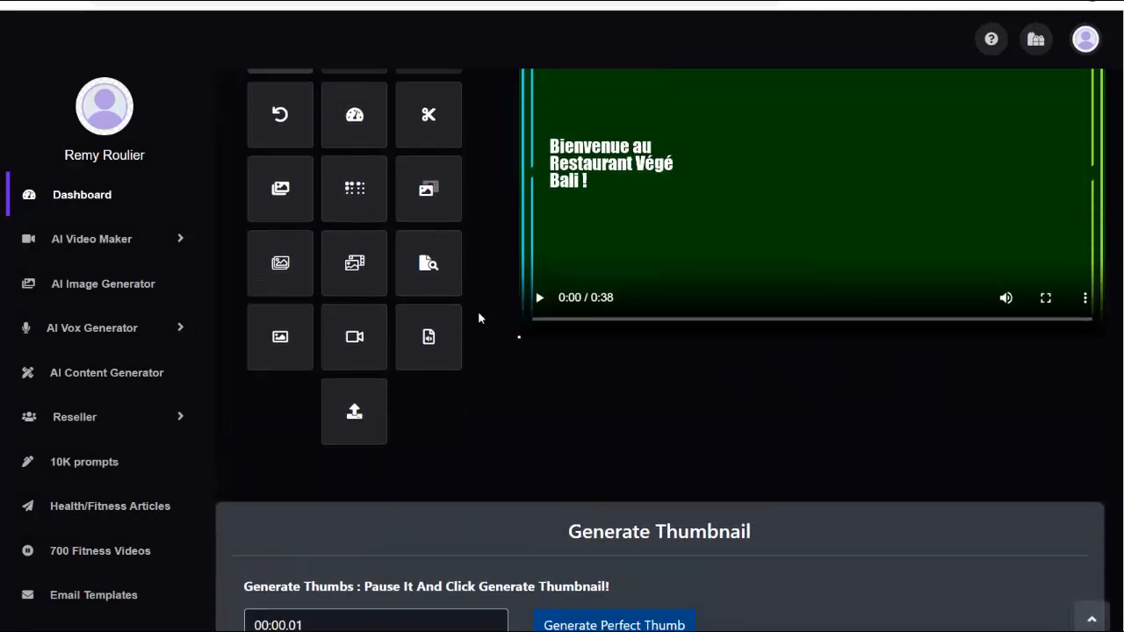
scroll(402, 296, down, 2)
scroll(338, 351, up, 3)
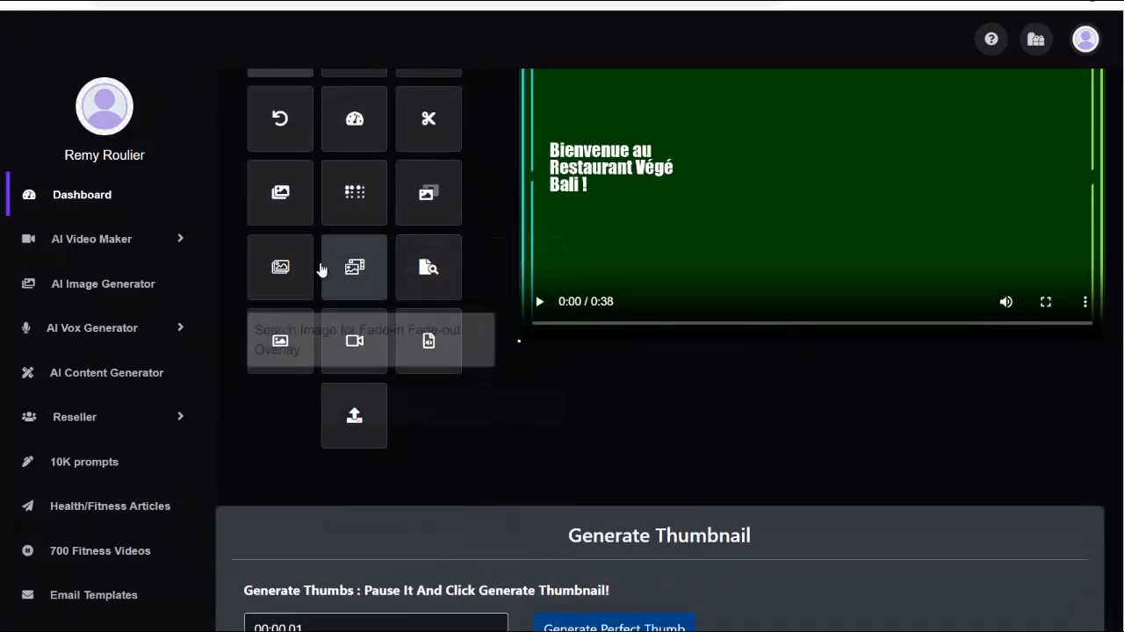
scroll(821, 246, up, 1)
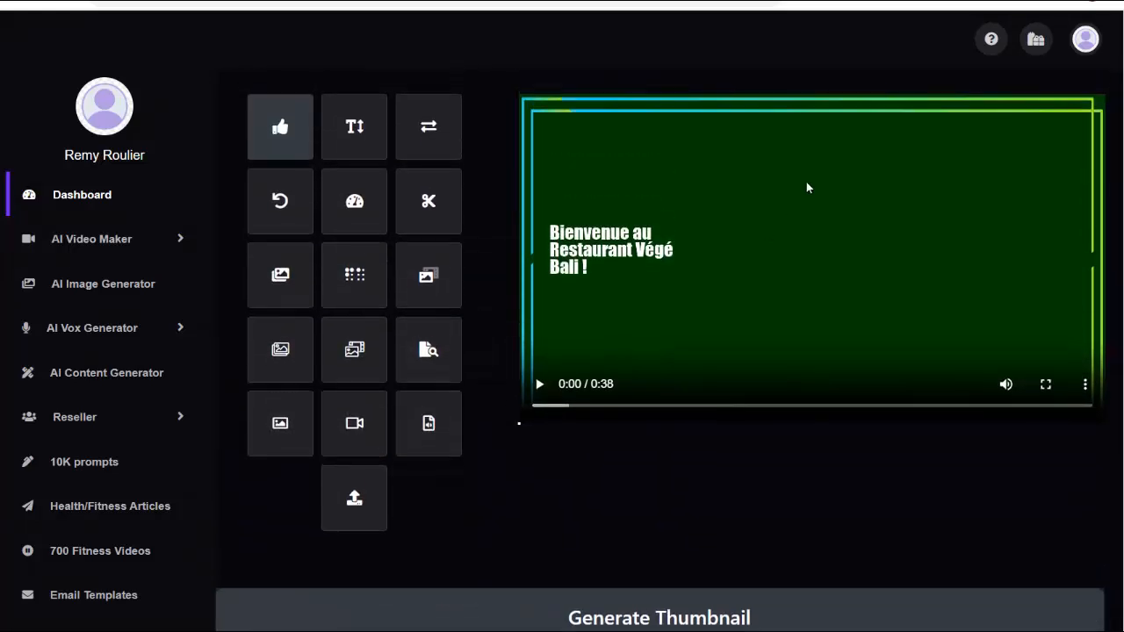
Step: Search for "restaurant vegetarian" images to use as a fade-in fade-out overlay
click(281, 360)
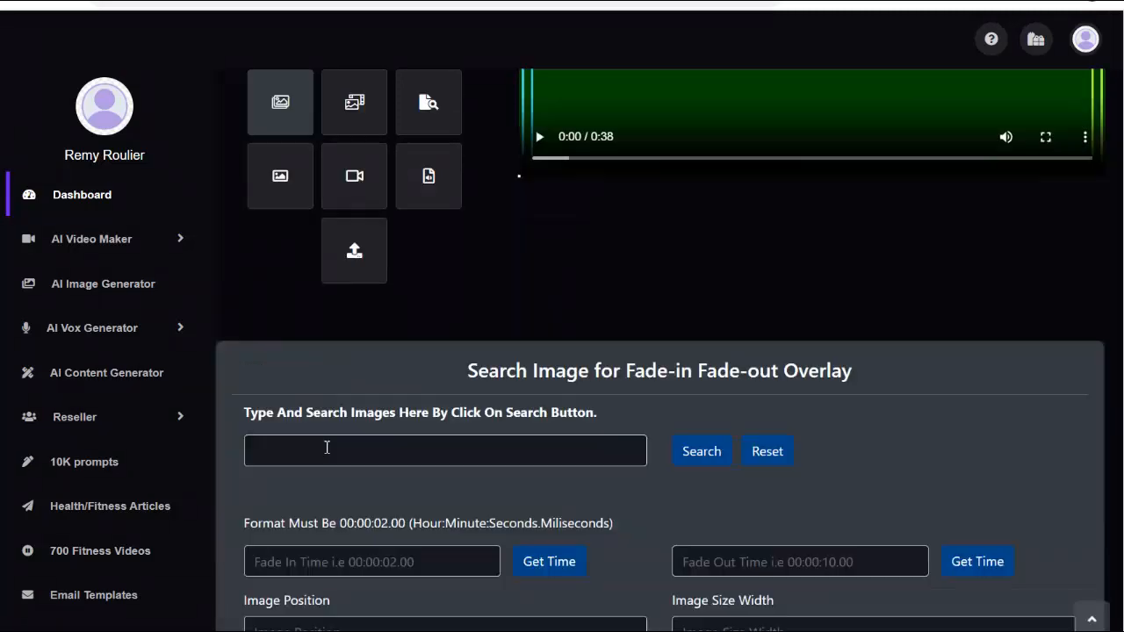
click(326, 448)
text(b)
key(BackSpace)
text(res)
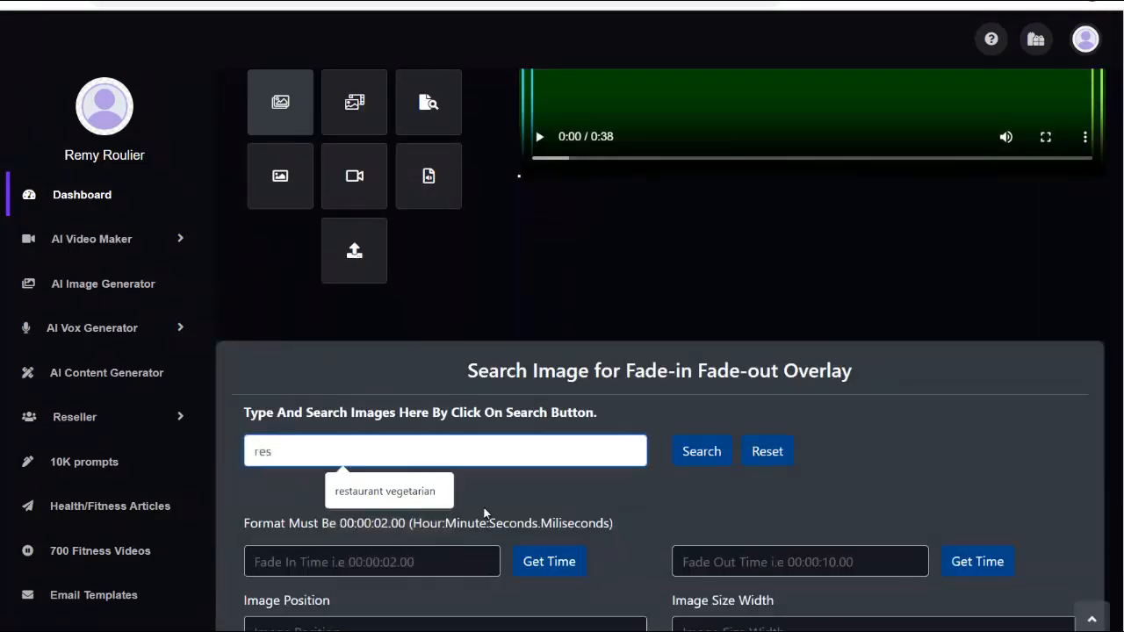
click(415, 495)
click(700, 452)
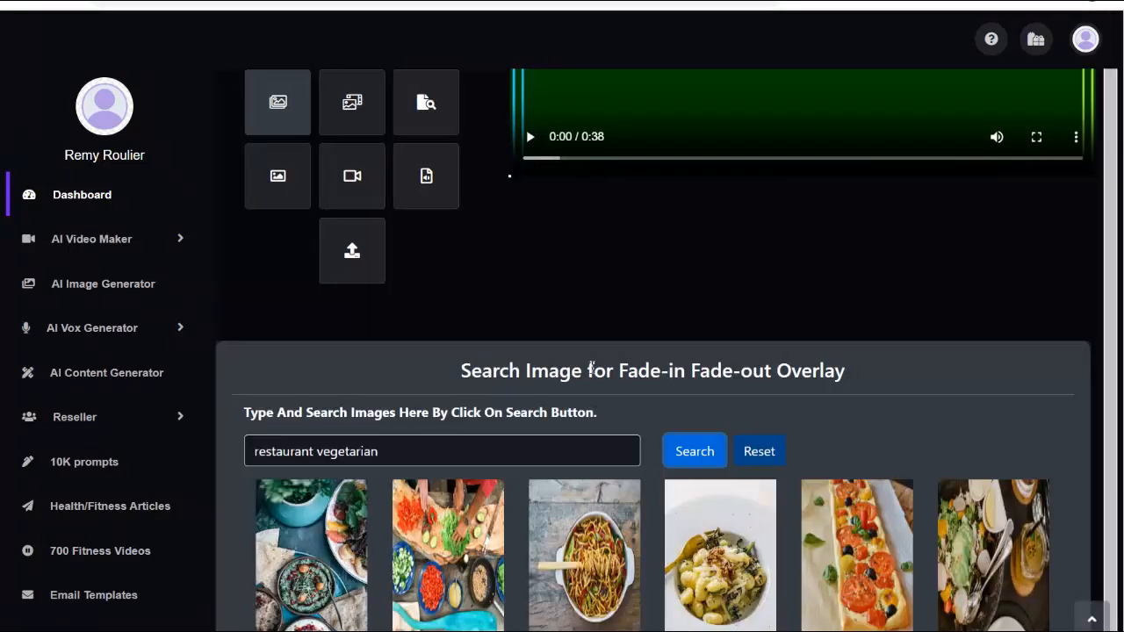
scroll(622, 357, down, 2)
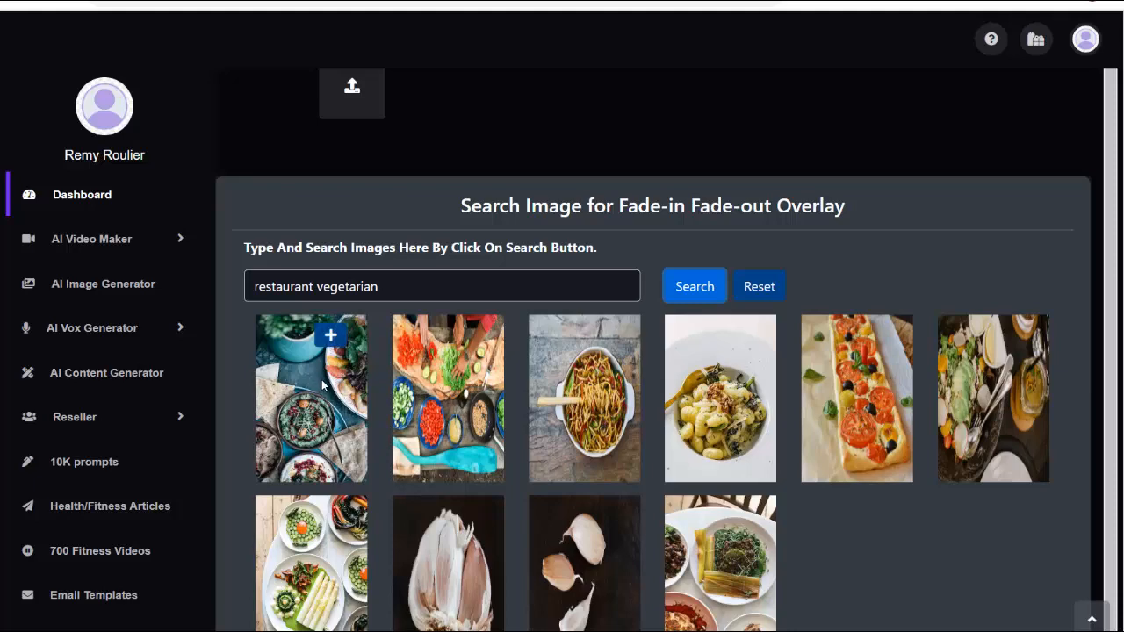
Step: Add the first image with the dips and salad plate, shrink it to a width of about 481, and place it on the frame's right side
click(330, 334)
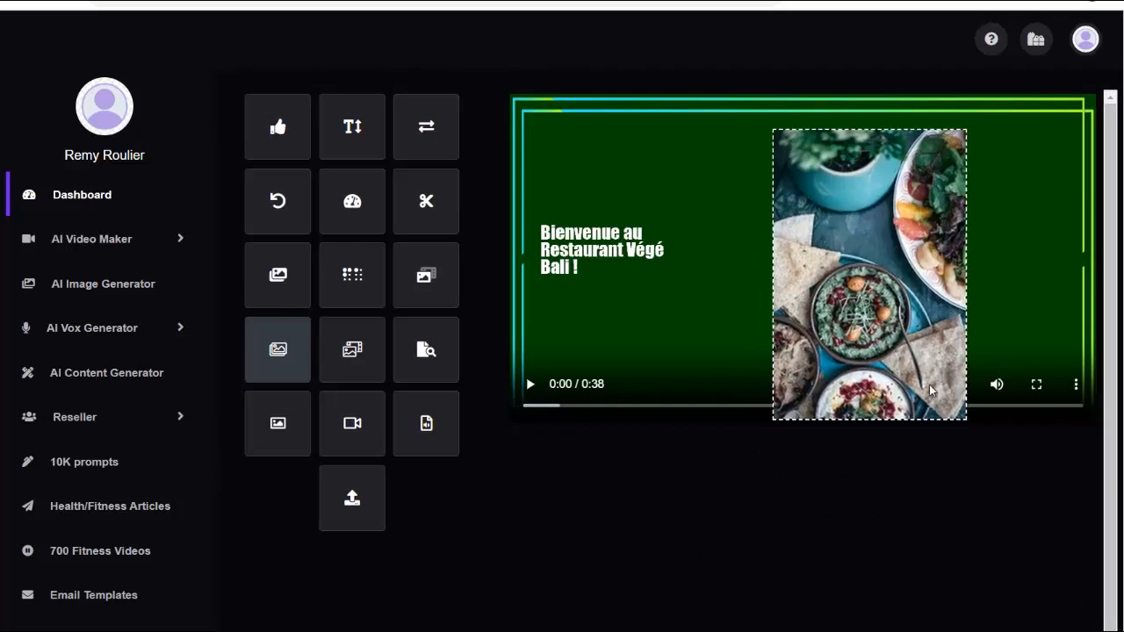
drag(966, 420, 922, 354)
drag(843, 268, 949, 279)
Step: Set the image overlay's fade-in time to 0 and its fade-out time to about 4.3 seconds, and process it
scroll(538, 502, down, 10)
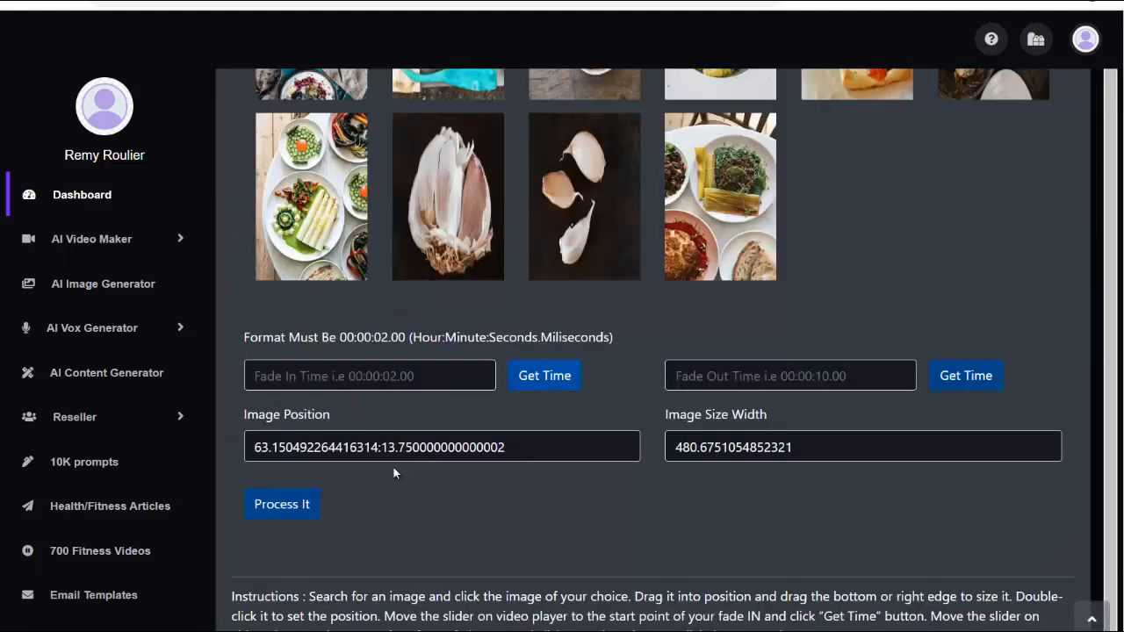
click(530, 392)
scroll(685, 395, up, 10)
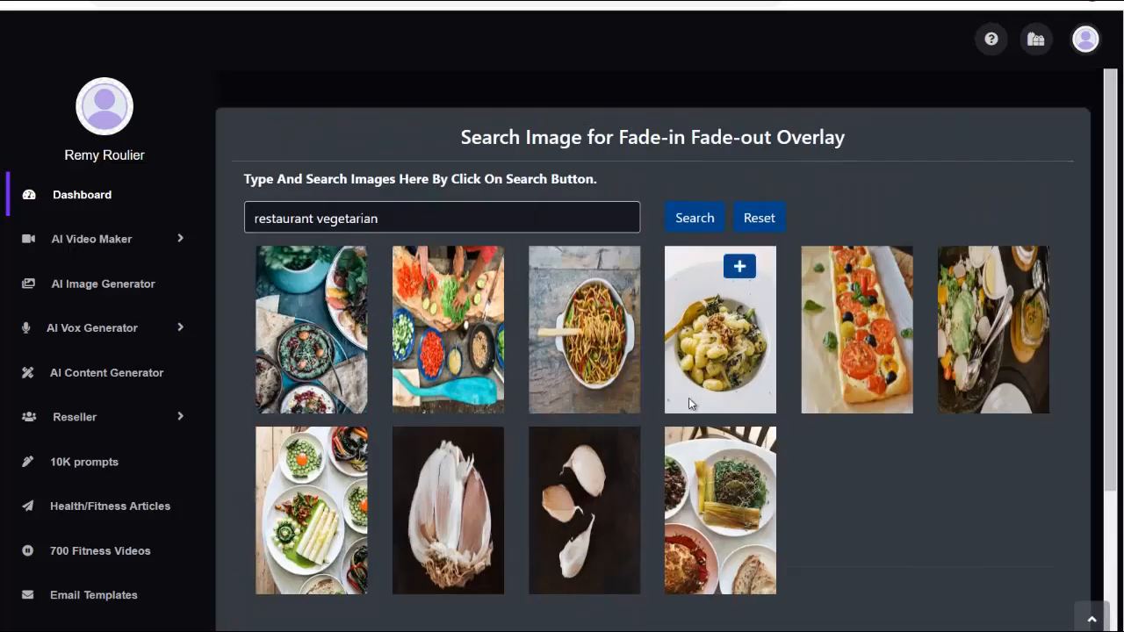
drag(529, 244, 589, 251)
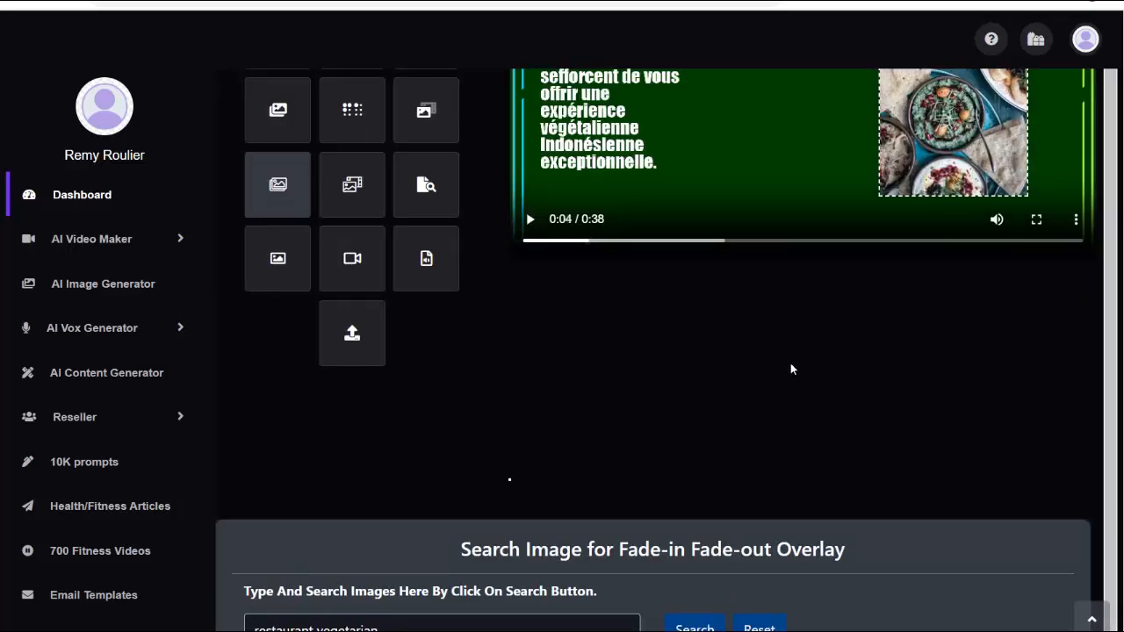
scroll(791, 369, down, 10)
click(966, 272)
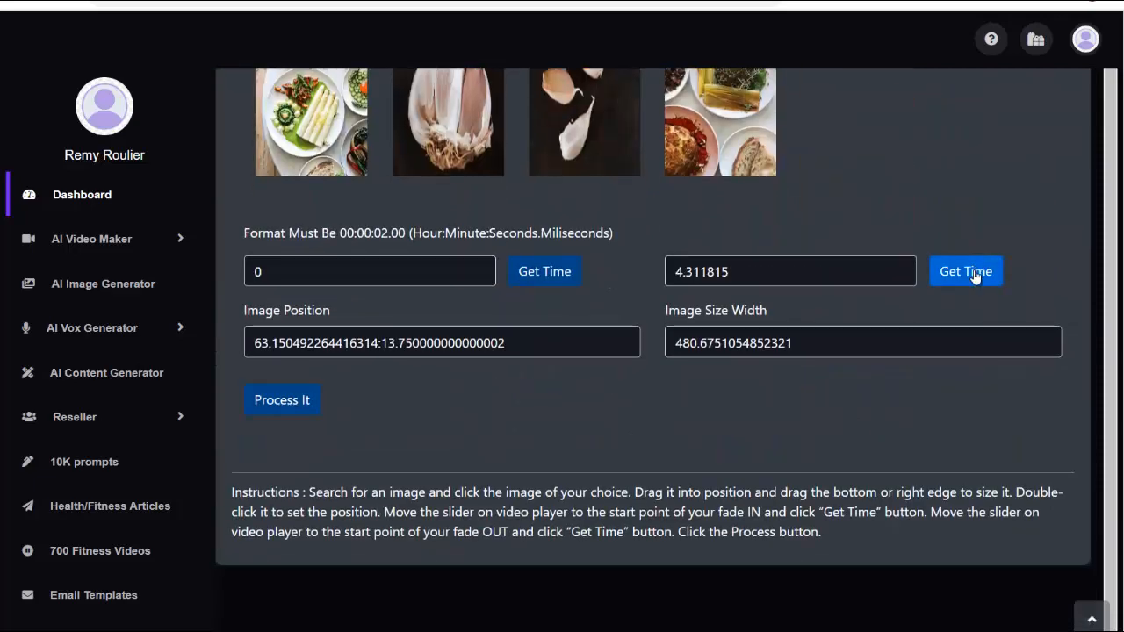
scroll(310, 502, up, 1)
click(282, 486)
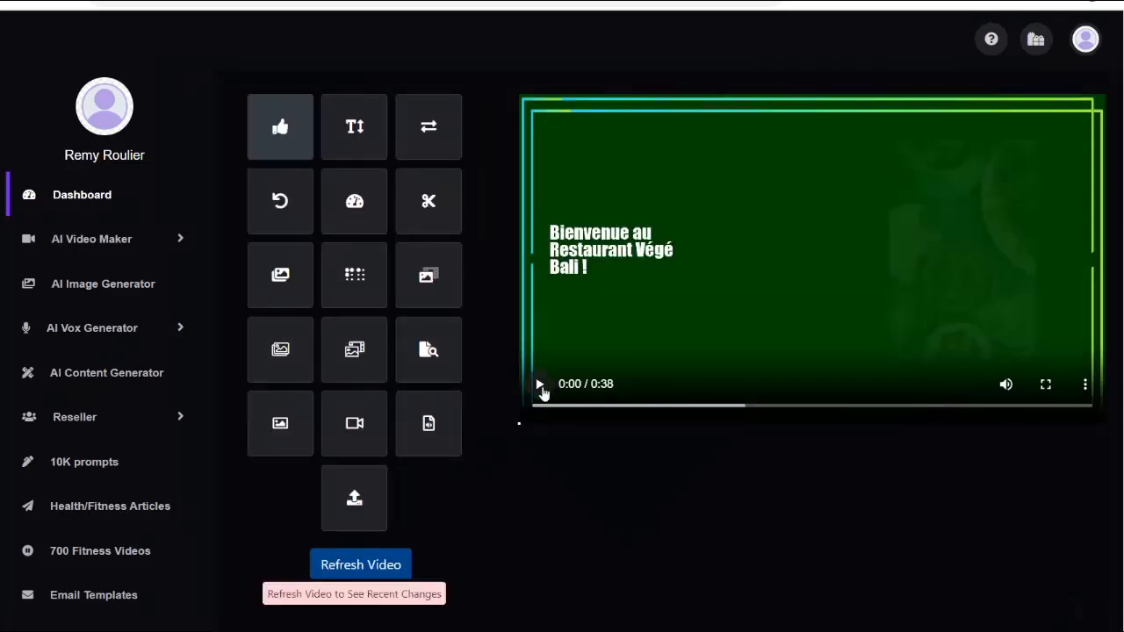
Step: Play the first seconds of the processed video to check the image's fade-in and fade-out
click(540, 386)
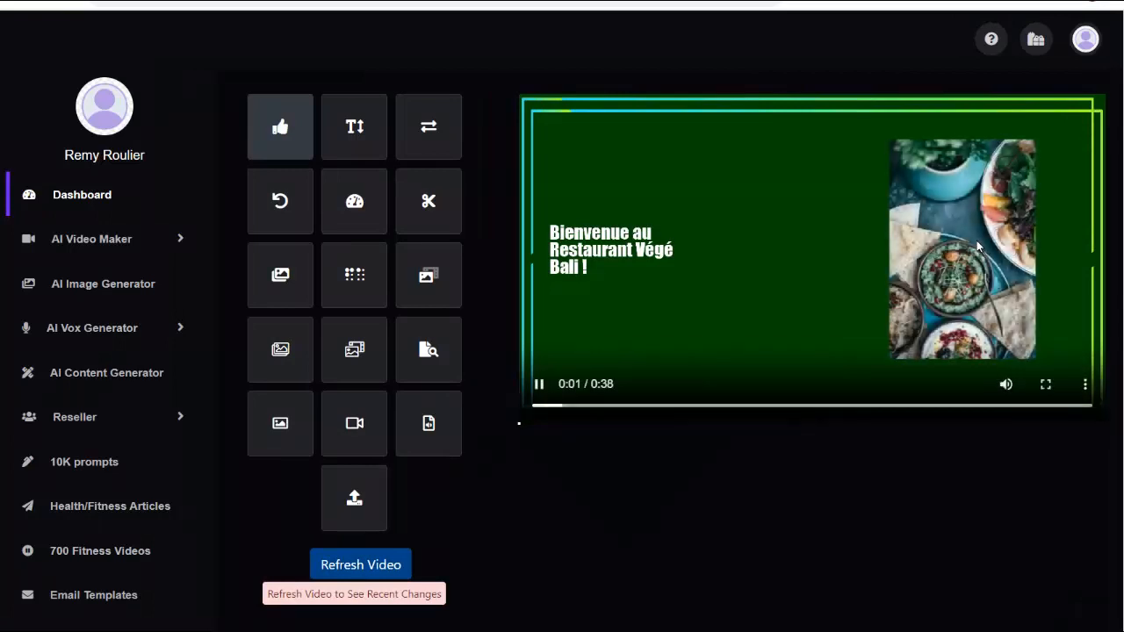
click(539, 385)
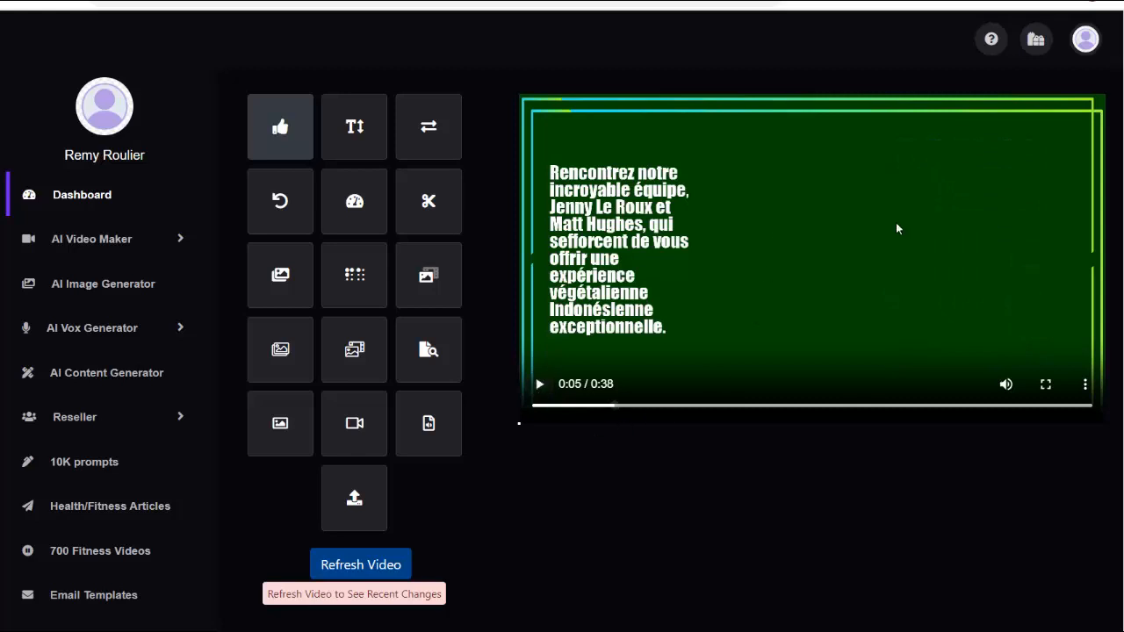
scroll(724, 289, down, 3)
scroll(723, 409, up, 3)
Step: Open the video search for fade-in fade-out overlays and look through clips for "bali"
click(346, 333)
scroll(688, 478, down, 3)
scroll(687, 461, down, 2)
click(343, 280)
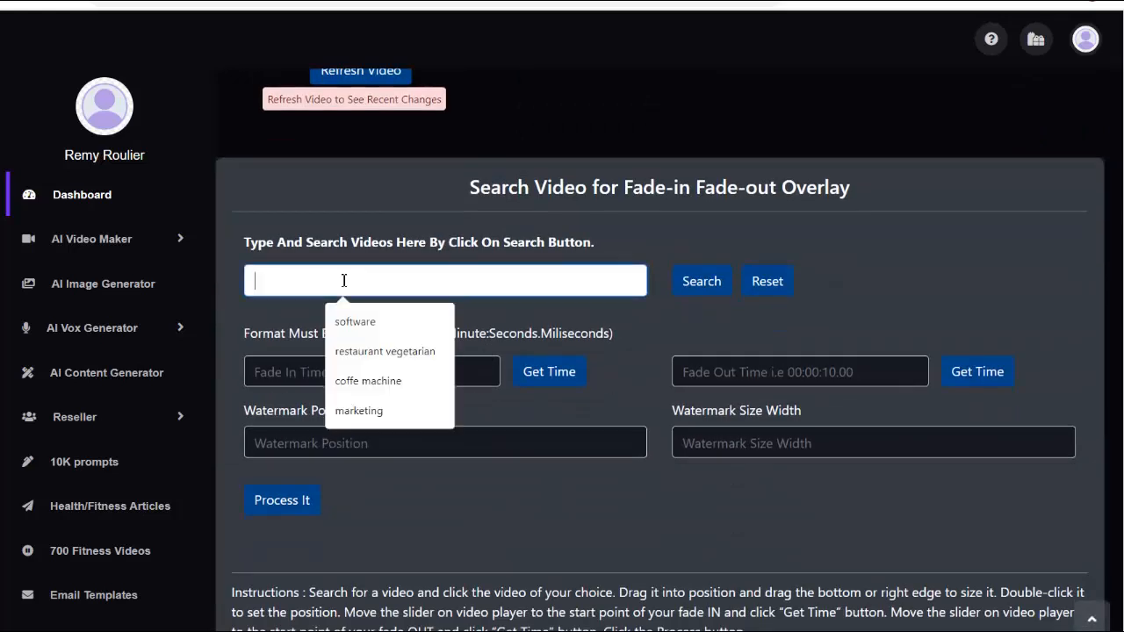
text(bali)
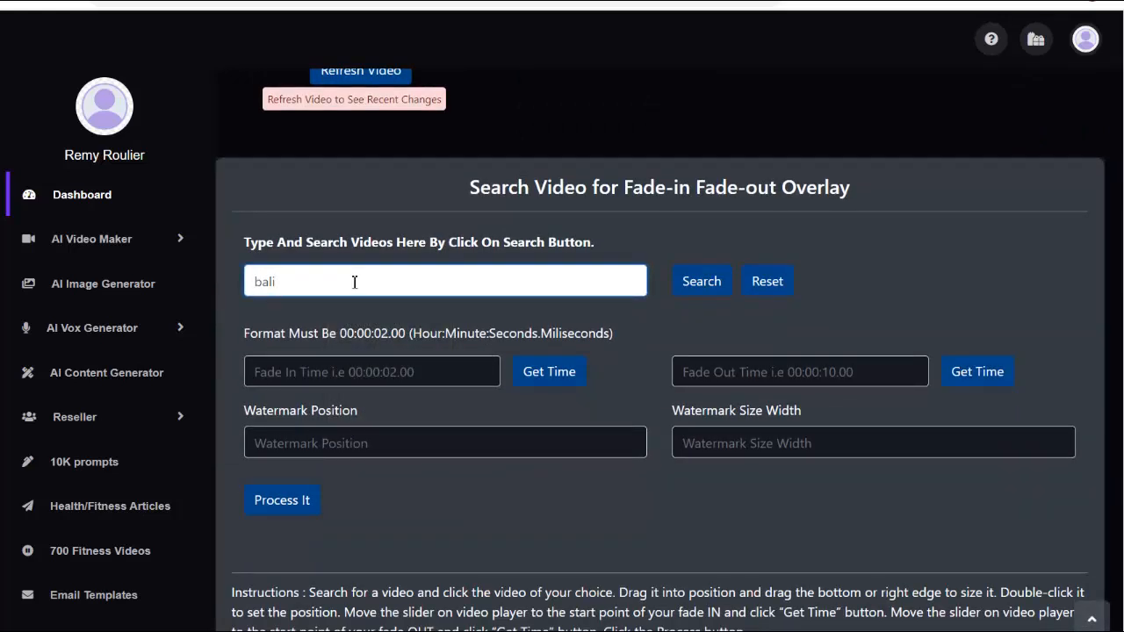
click(713, 281)
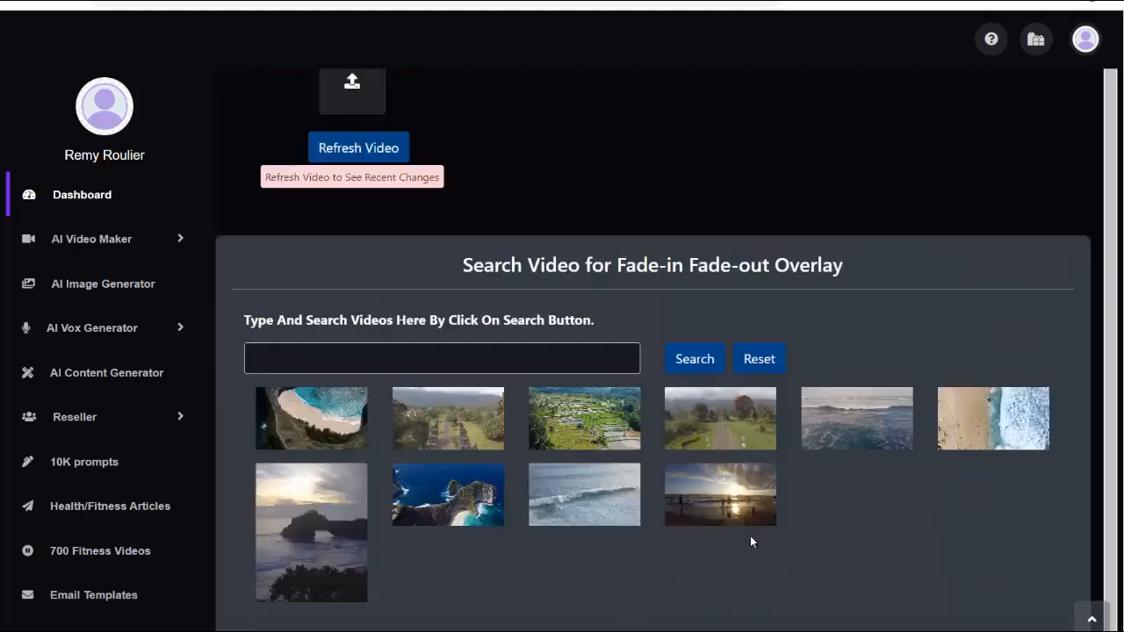
scroll(522, 366, down, 1)
scroll(349, 361, up, 1)
Step: Search the overlay videos for "restaurant vegetarian" and add the clip of the woman eating from a bowl
click(349, 361)
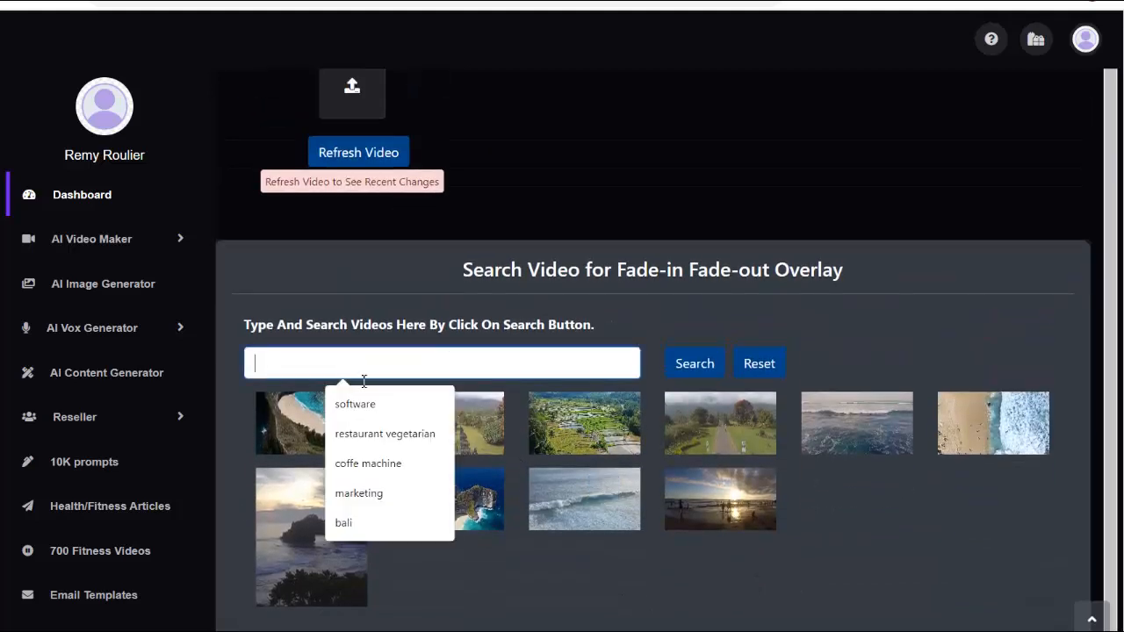
click(372, 434)
click(693, 364)
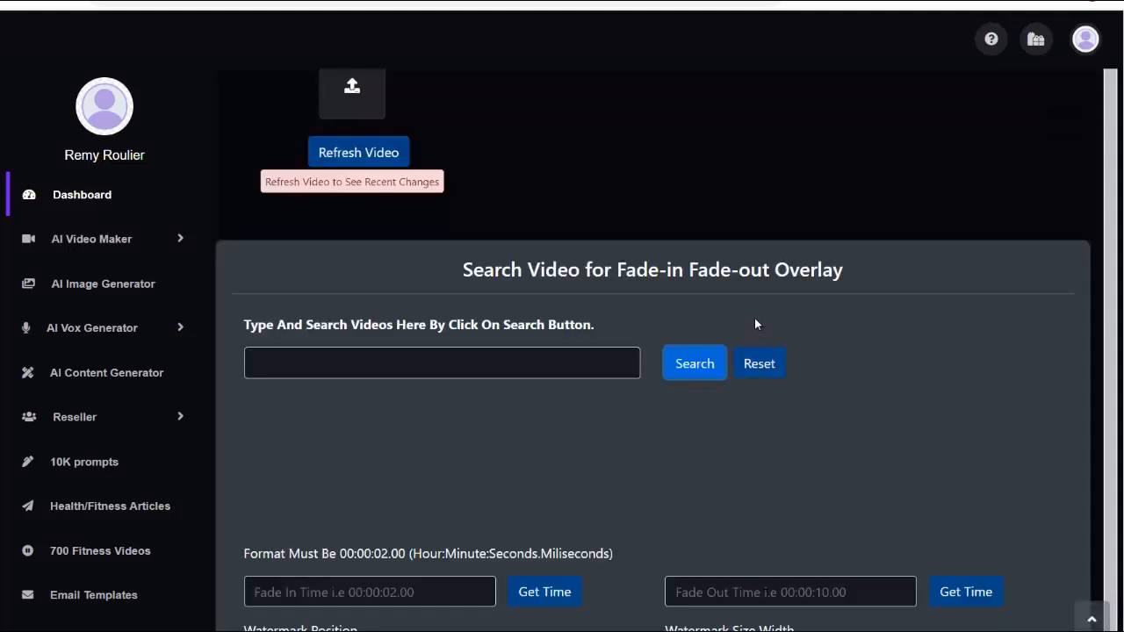
scroll(703, 277, down, 2)
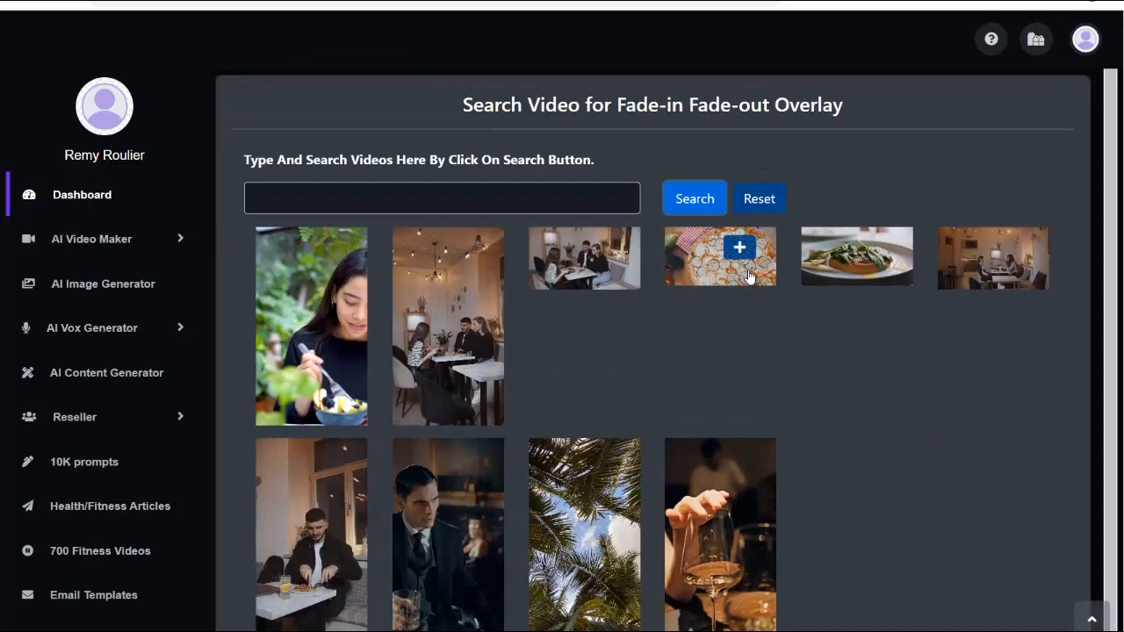
scroll(742, 264, down, 1)
click(328, 161)
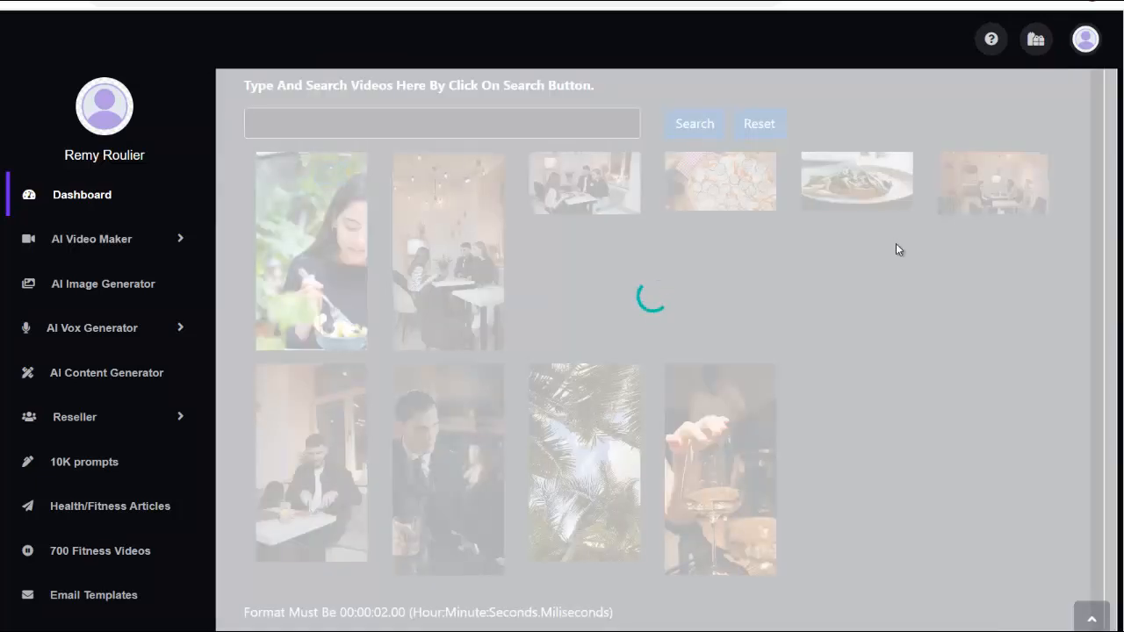